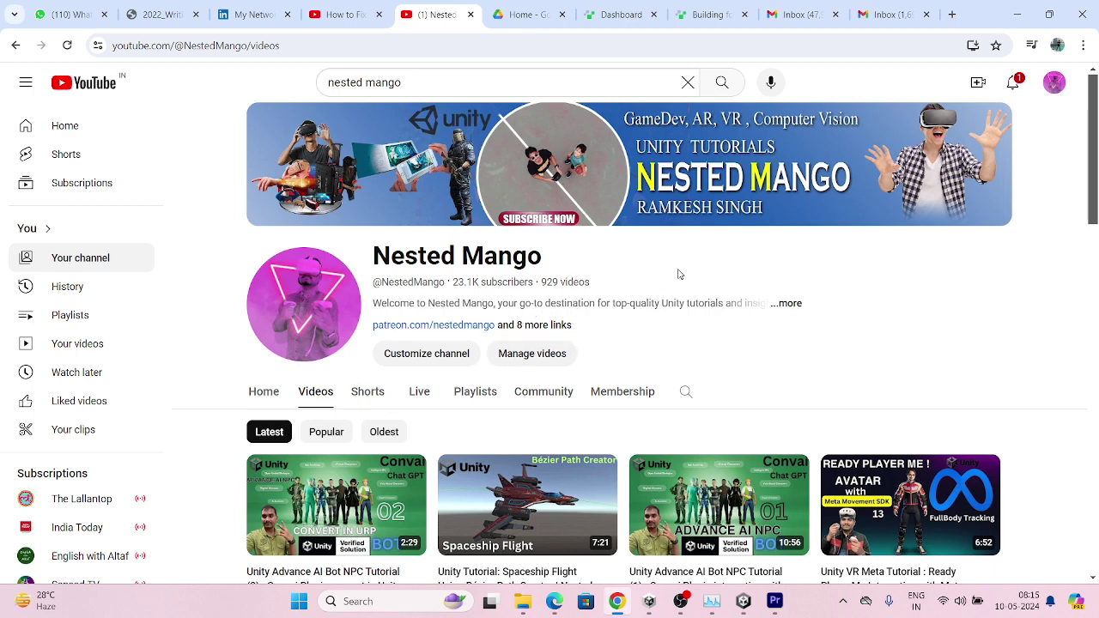
Bring up the Convai Setup window from Unity's Convai menu
scroll(747, 268, "down", 1)
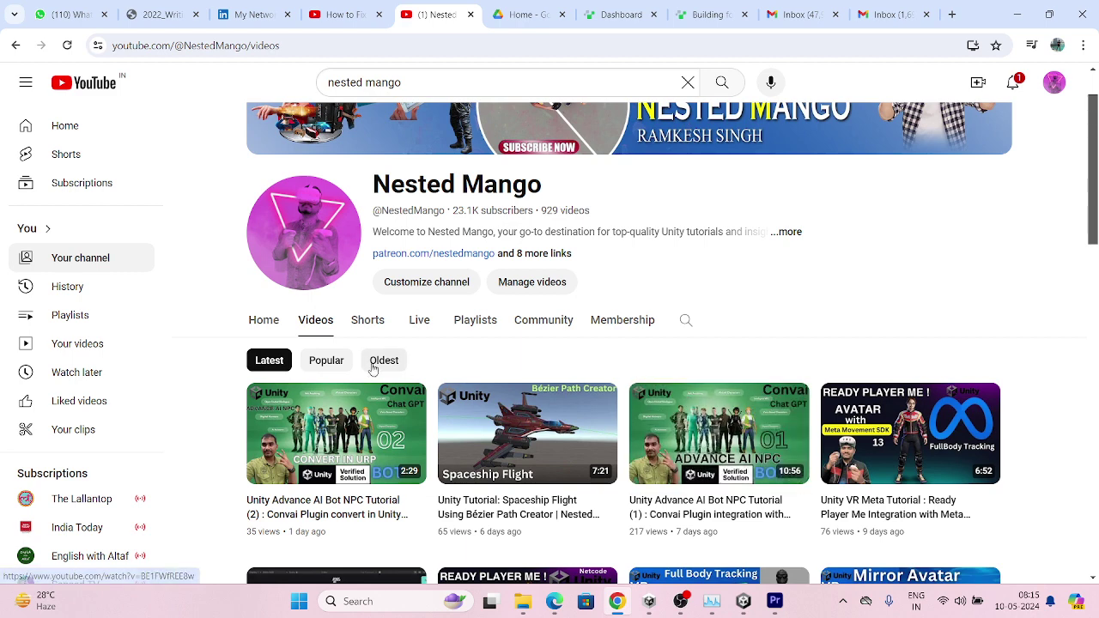
scroll(302, 417, "up", 1)
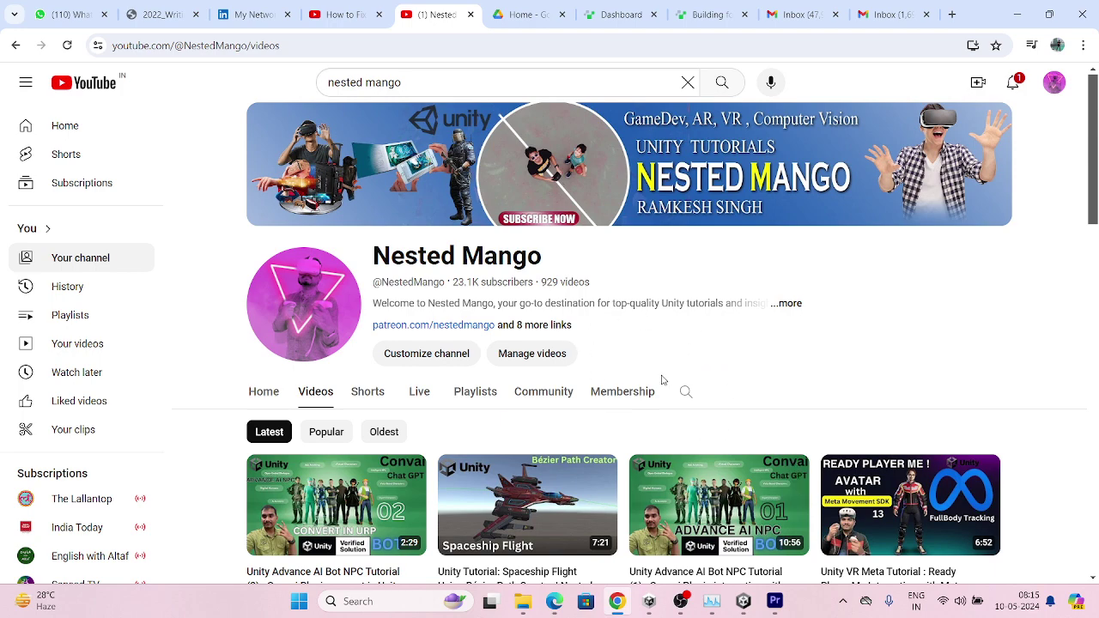
left_click(649, 601)
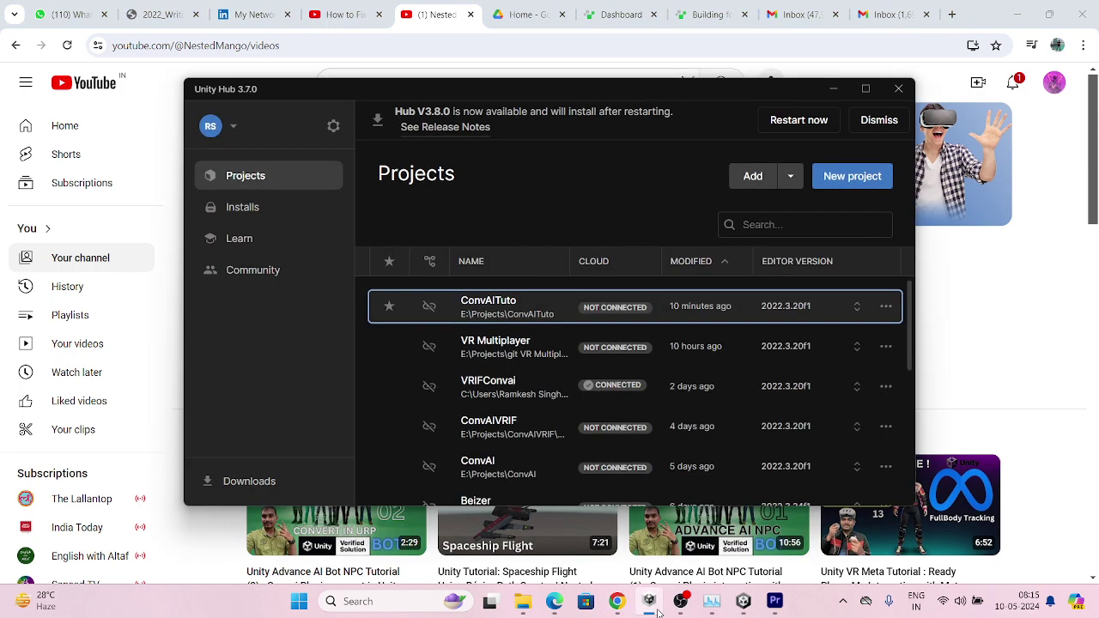
left_click(398, 31)
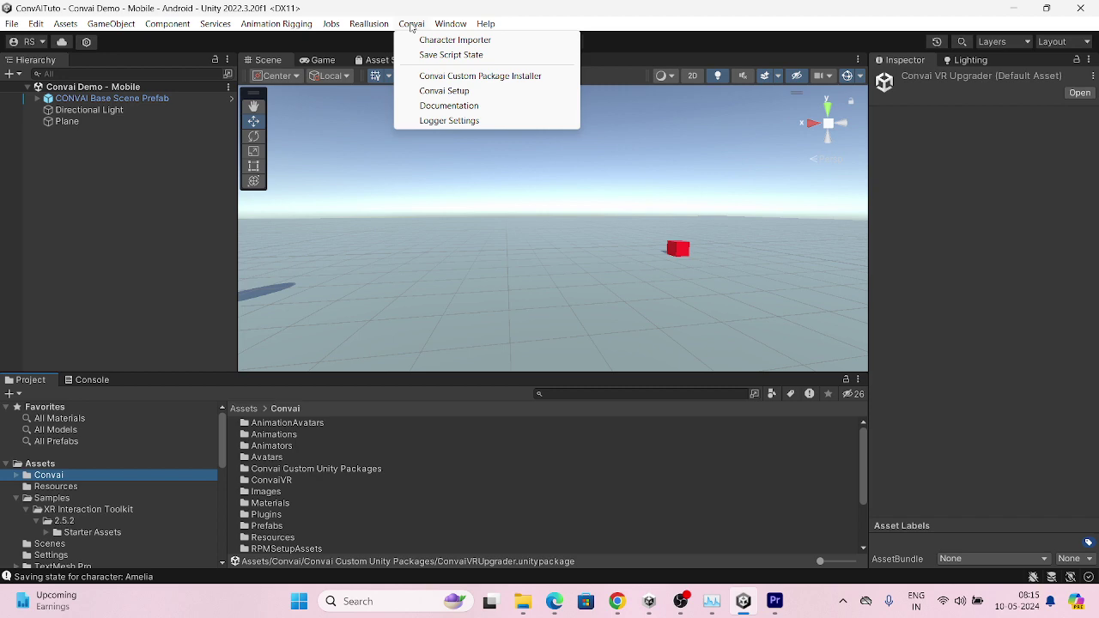
left_click(449, 92)
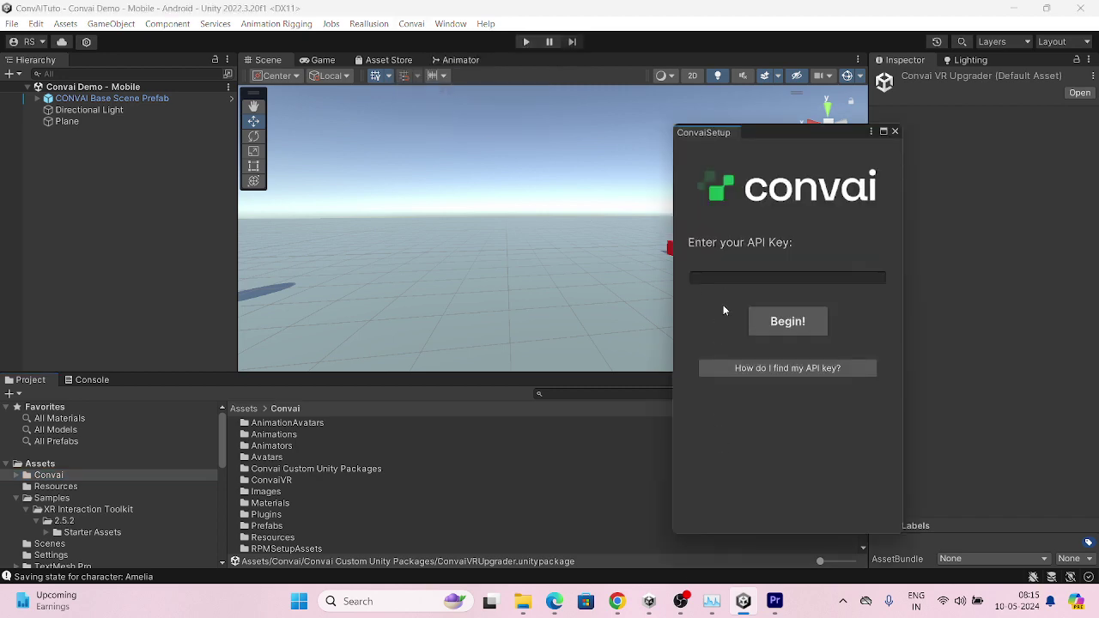
Copy the personal API key from the Convai dashboard, paste it into setup, and confirm it loaded
left_click(616, 601)
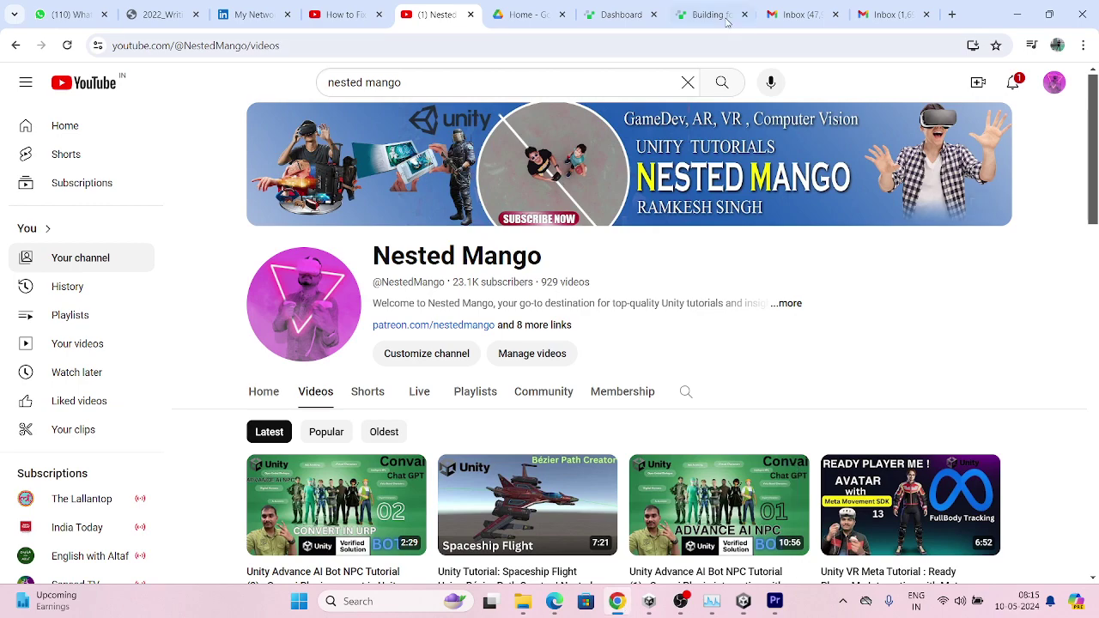
left_click(618, 14)
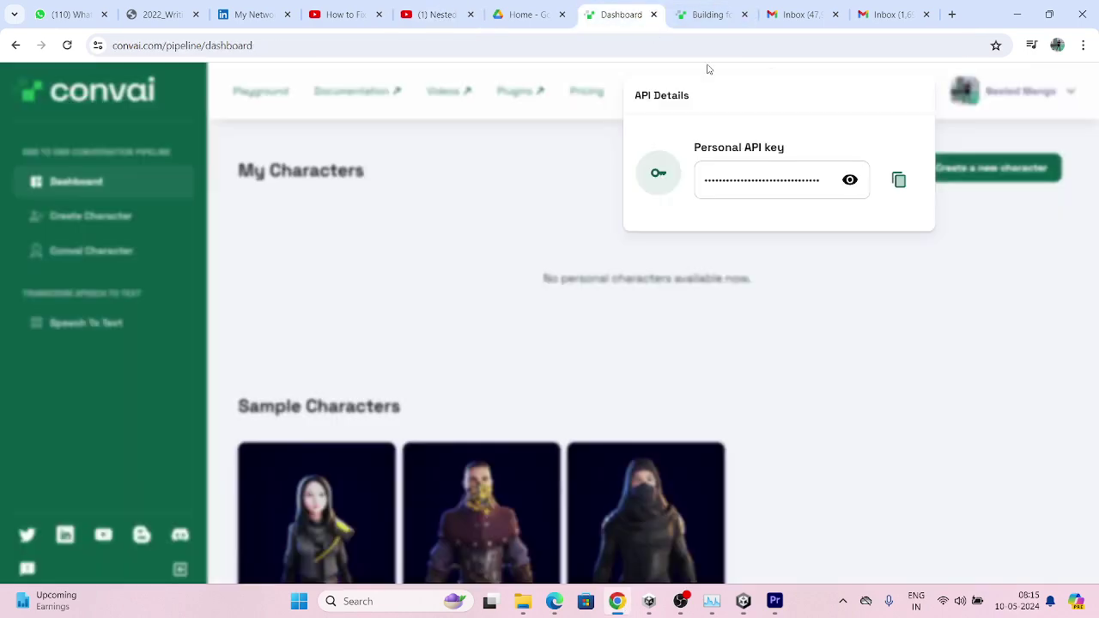
left_click(900, 179)
key("alt+Tab")
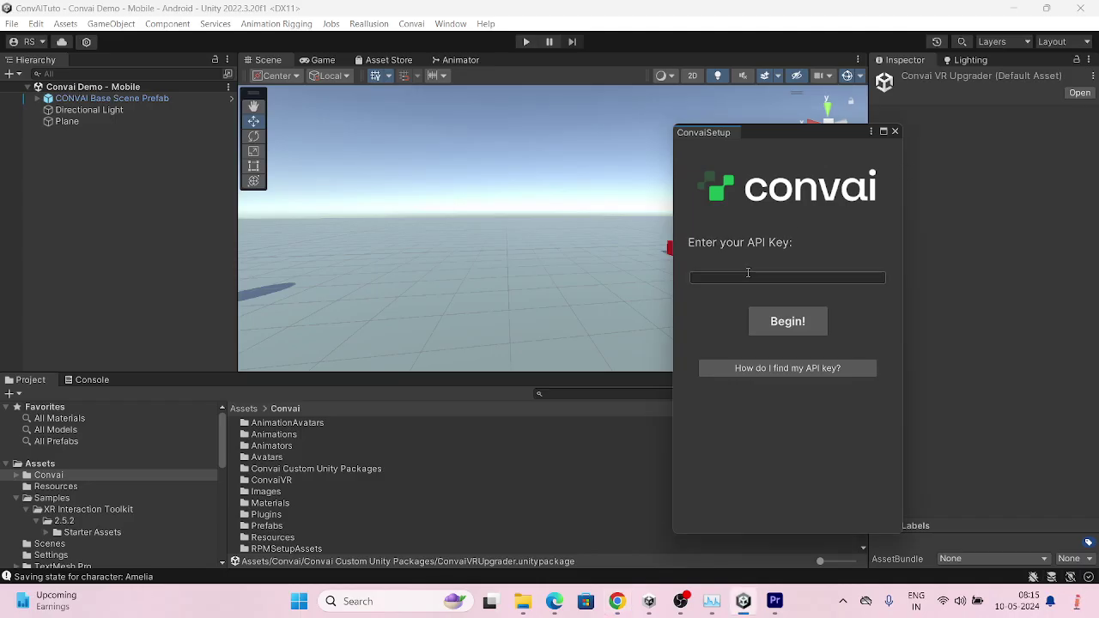
left_click(748, 273)
key("ctrl+v")
left_click(782, 327)
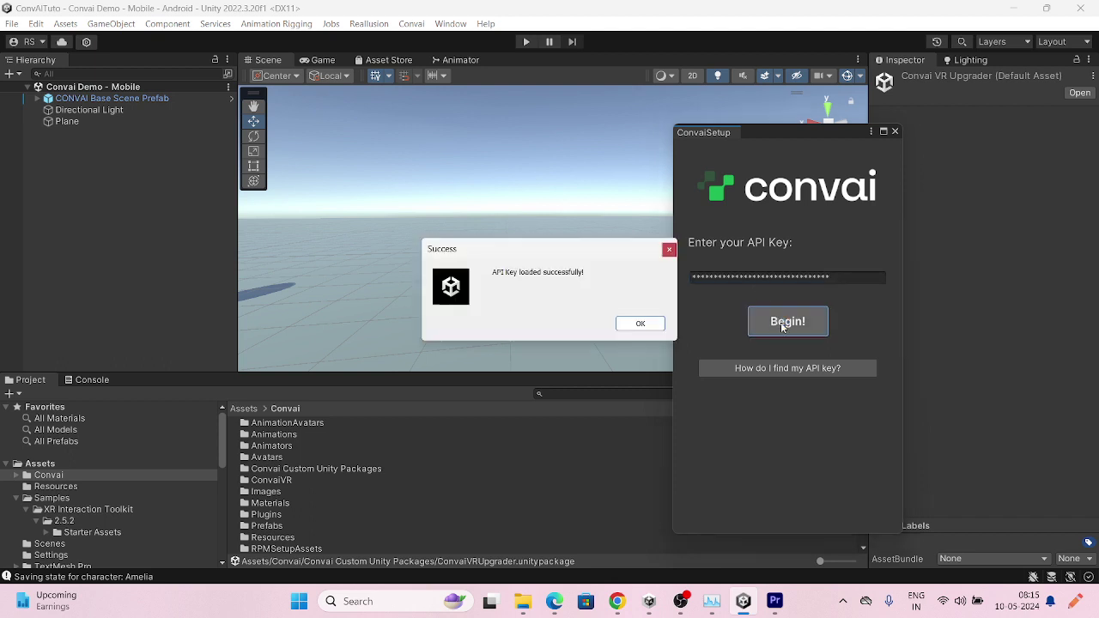
left_click(639, 323)
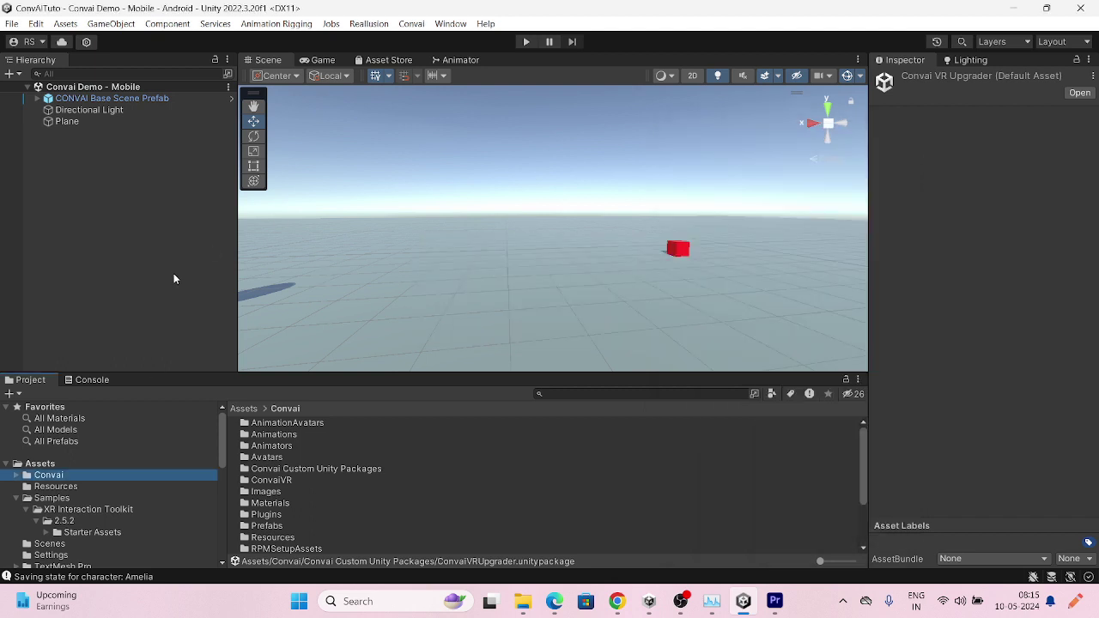
Start the VR package install from the Custom Package Installer and open the ConvaiVRUpgrader package
left_click(16, 498)
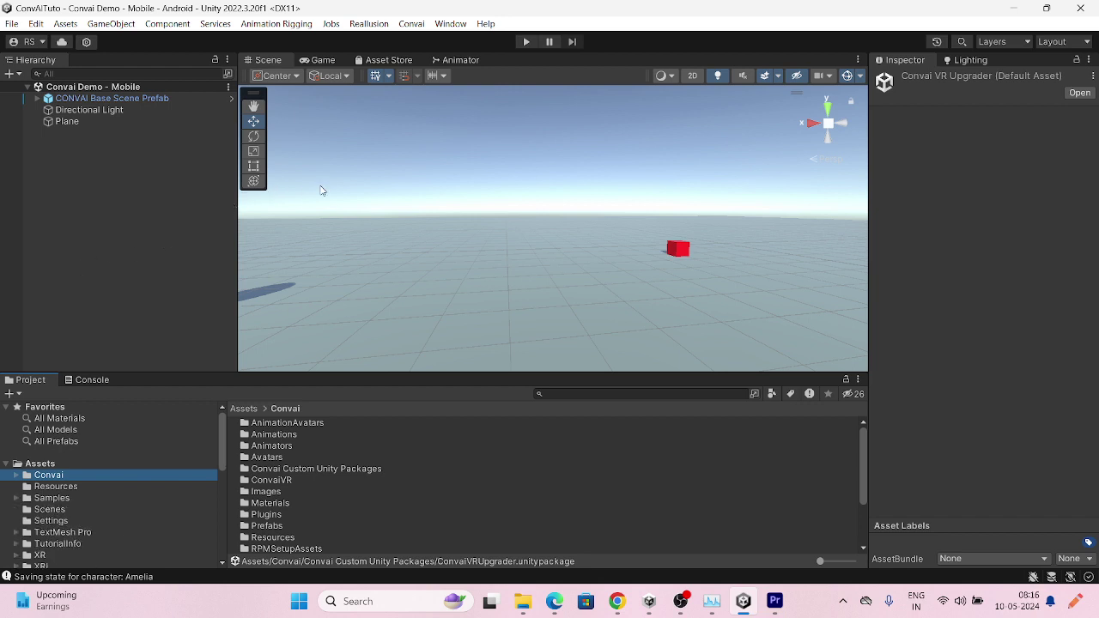
left_click(411, 23)
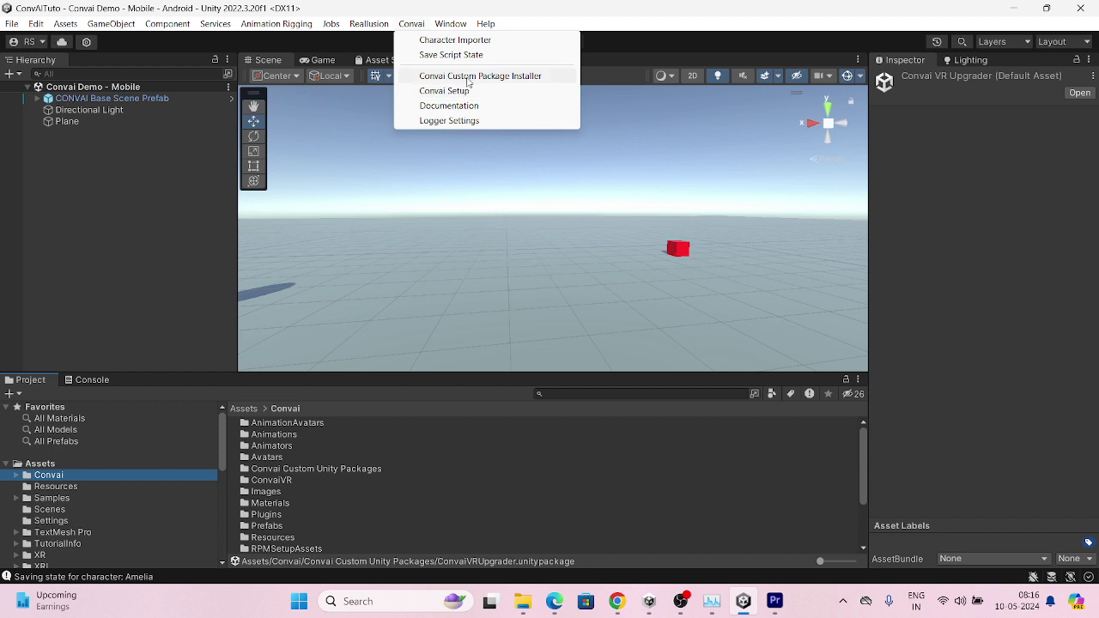
left_click(467, 77)
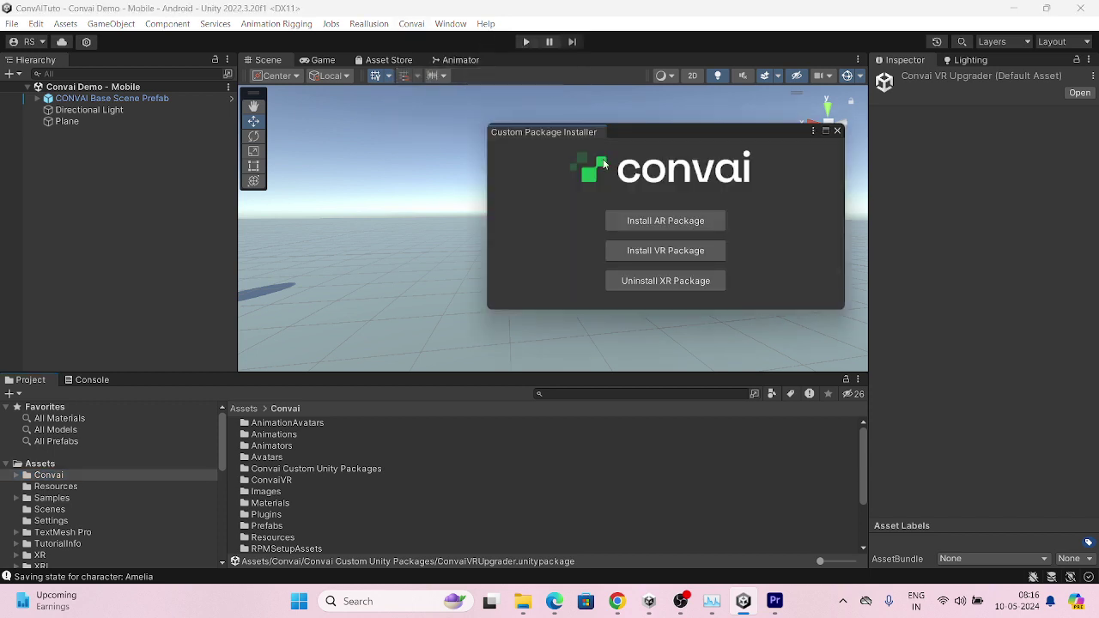
left_click(656, 255)
left_click(678, 249)
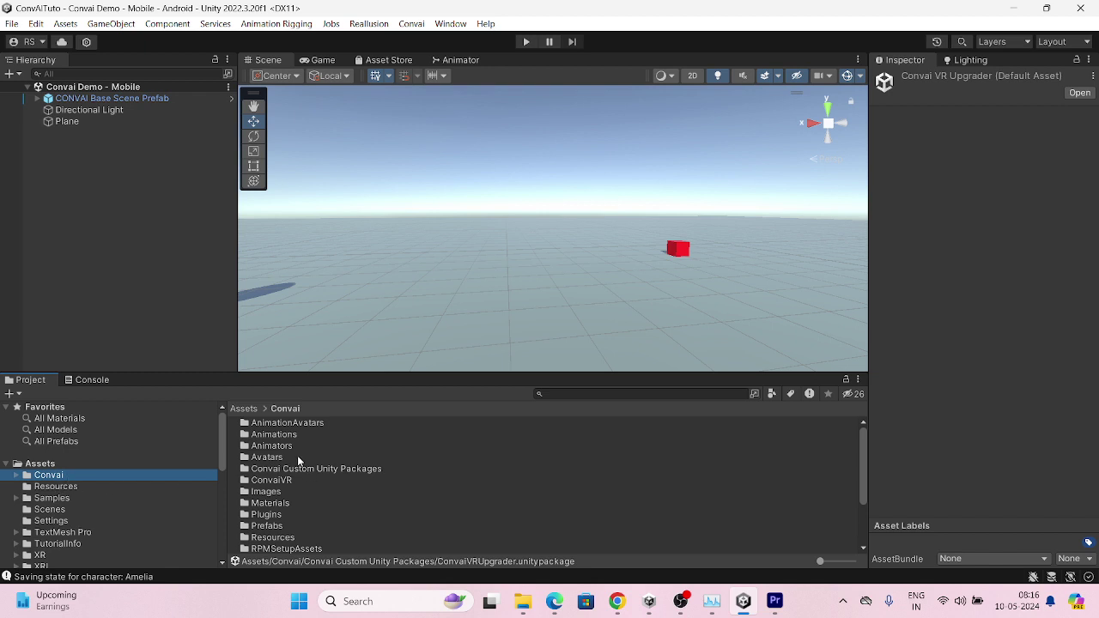
double_click(316, 469)
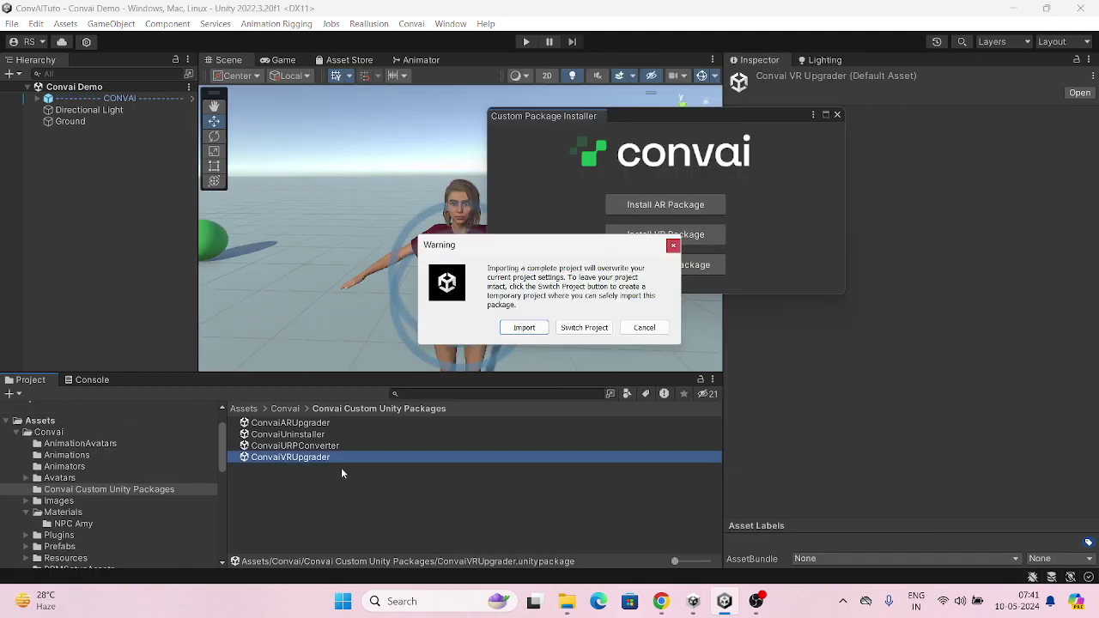
Accept the overwrite warning, install the VR package with its VR dependencies, and watch the Console
left_click(671, 247)
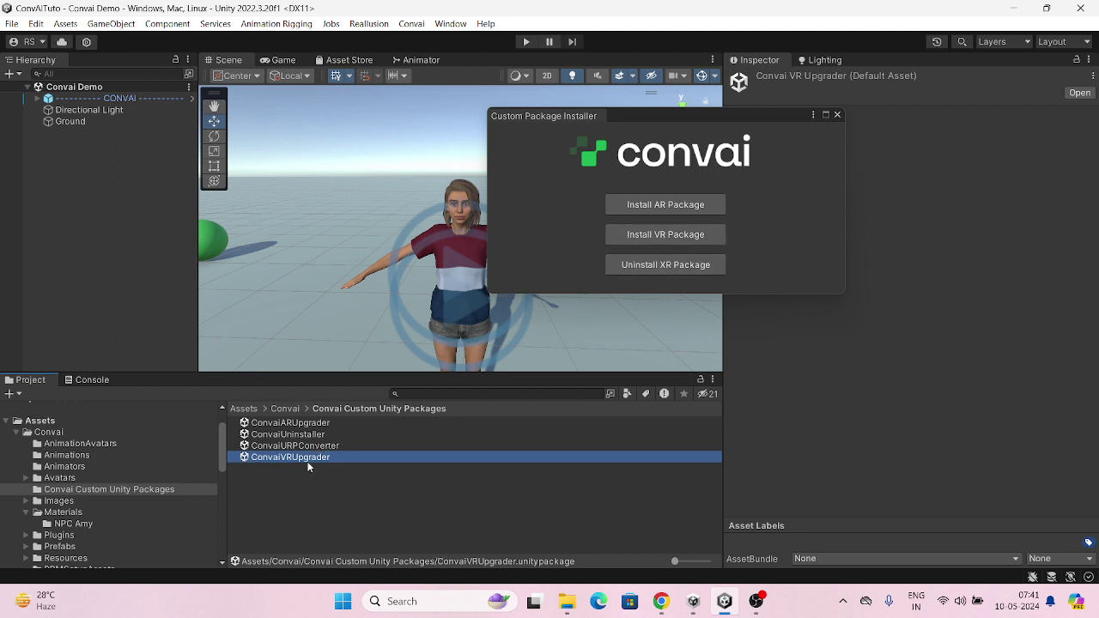
left_click(662, 241)
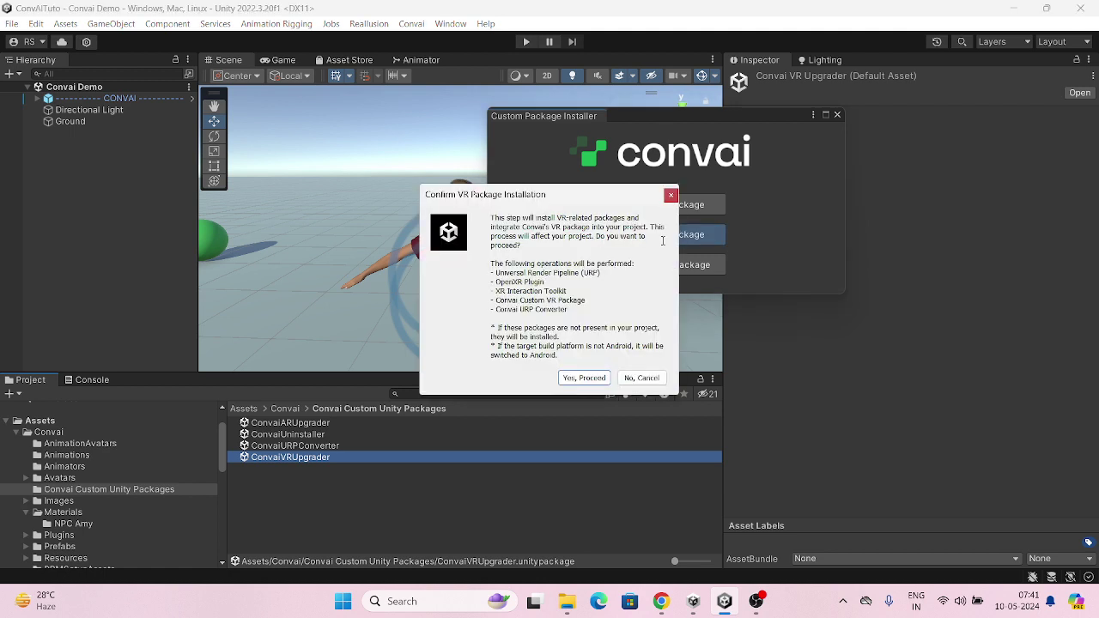
left_click(594, 377)
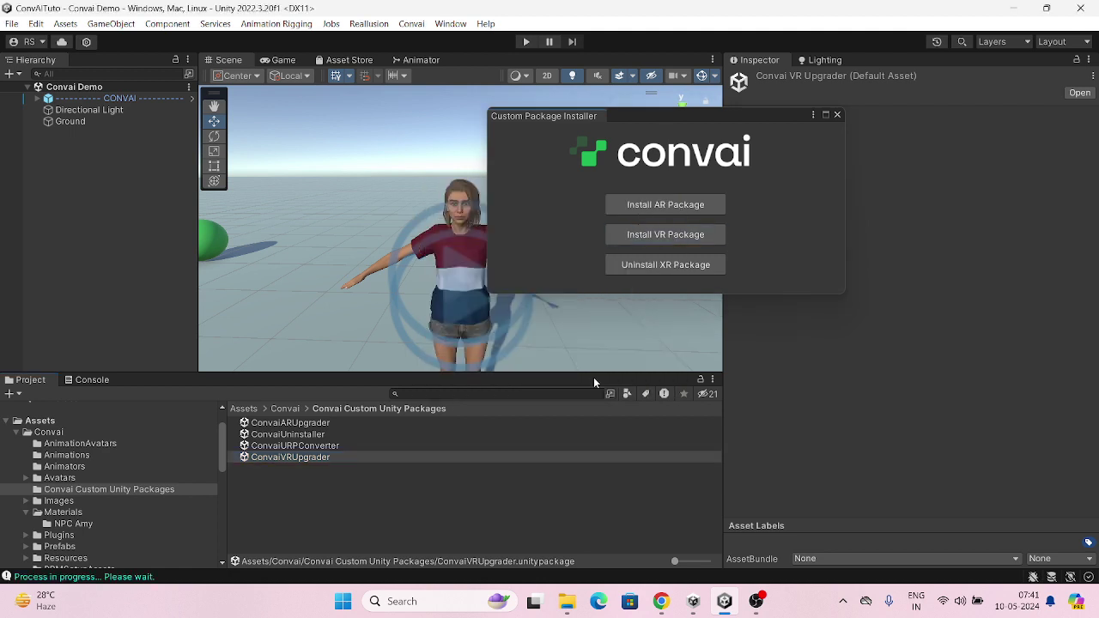
left_click(89, 379)
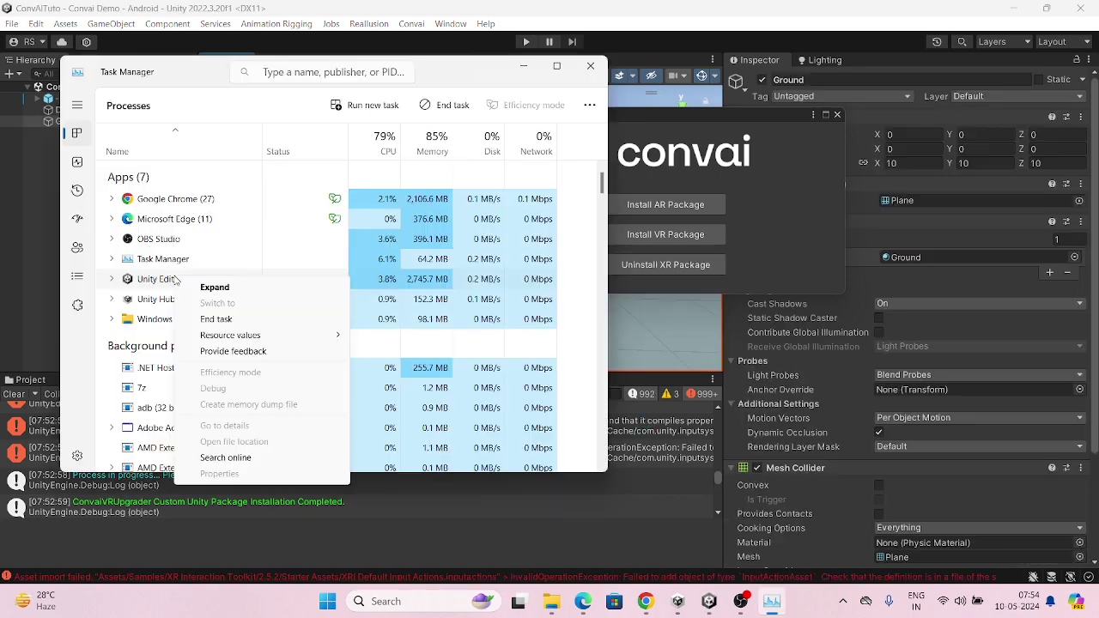
Force-quit the stuck editor, apply Fix All to validation issues, and close Project and Build Settings
left_click(217, 320)
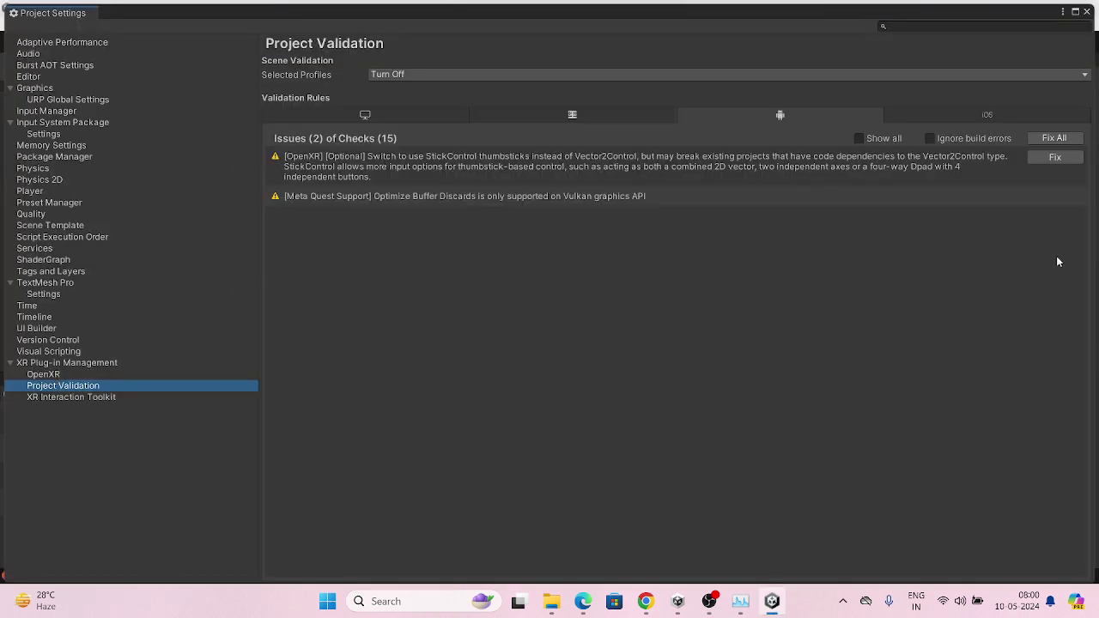
left_click(1055, 138)
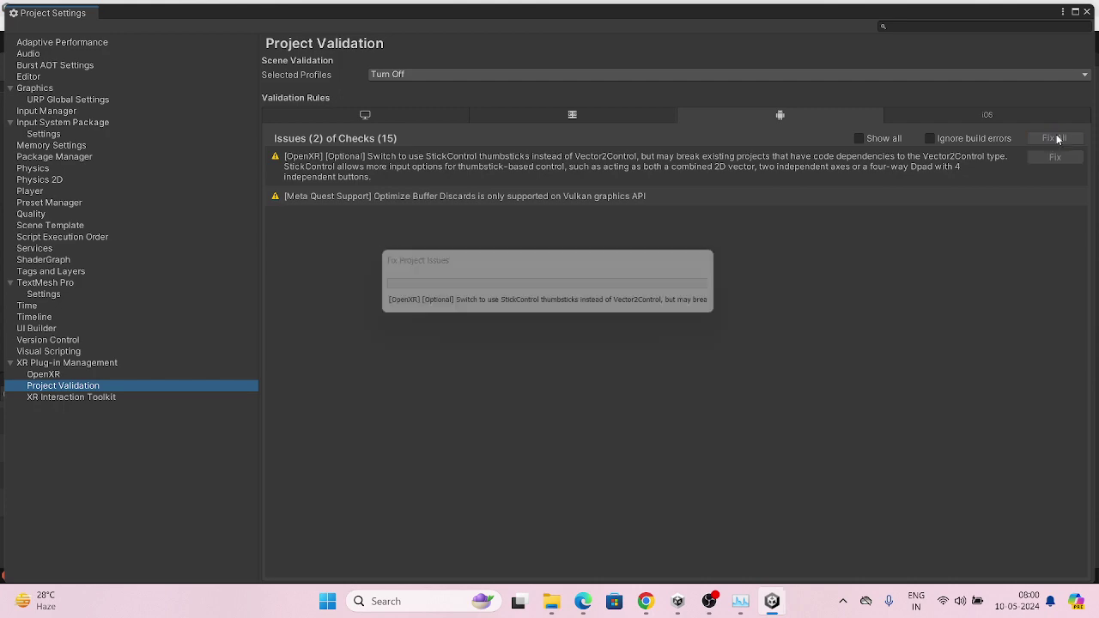
left_click(1086, 12)
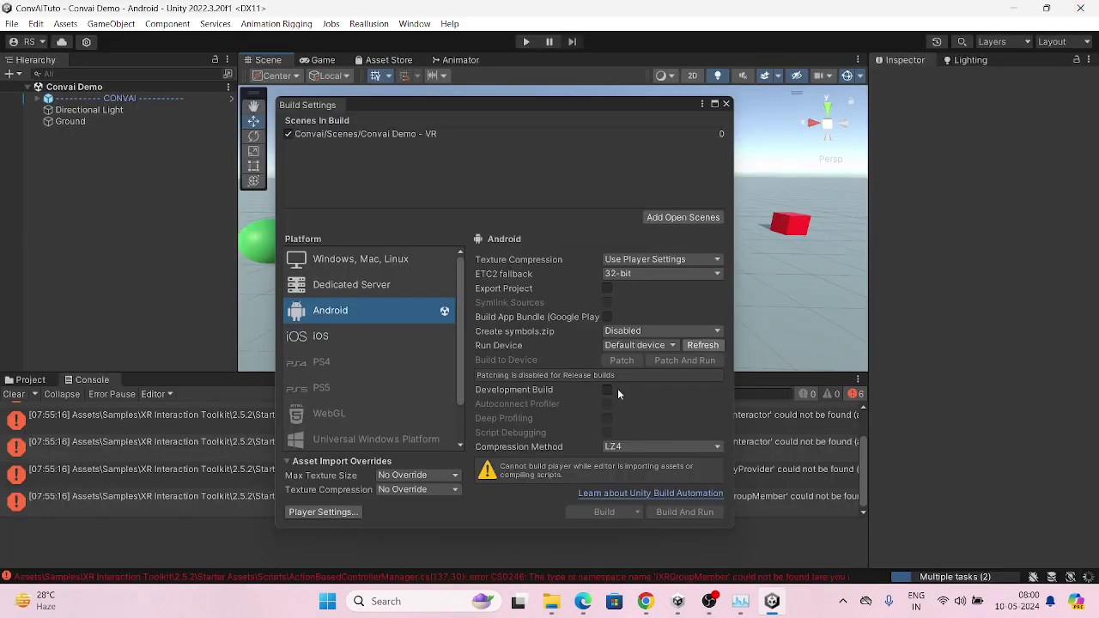
left_click(726, 104)
left_click(416, 24)
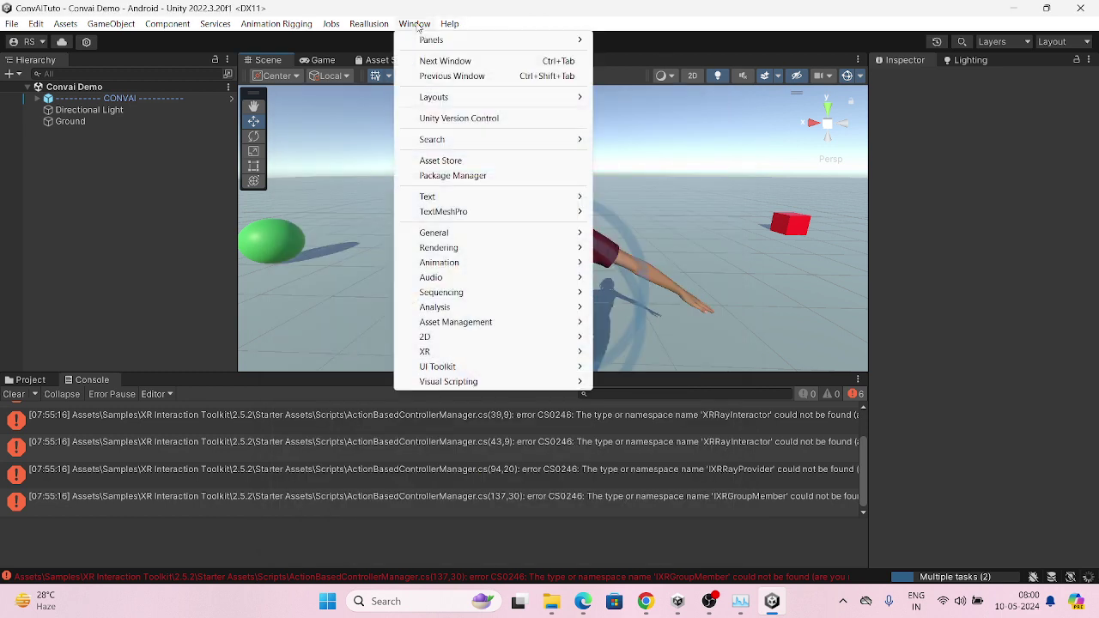
Switch XR Interaction Toolkit from 3.0.3 to 2.5.4 through Package Manager's version history
left_click(470, 177)
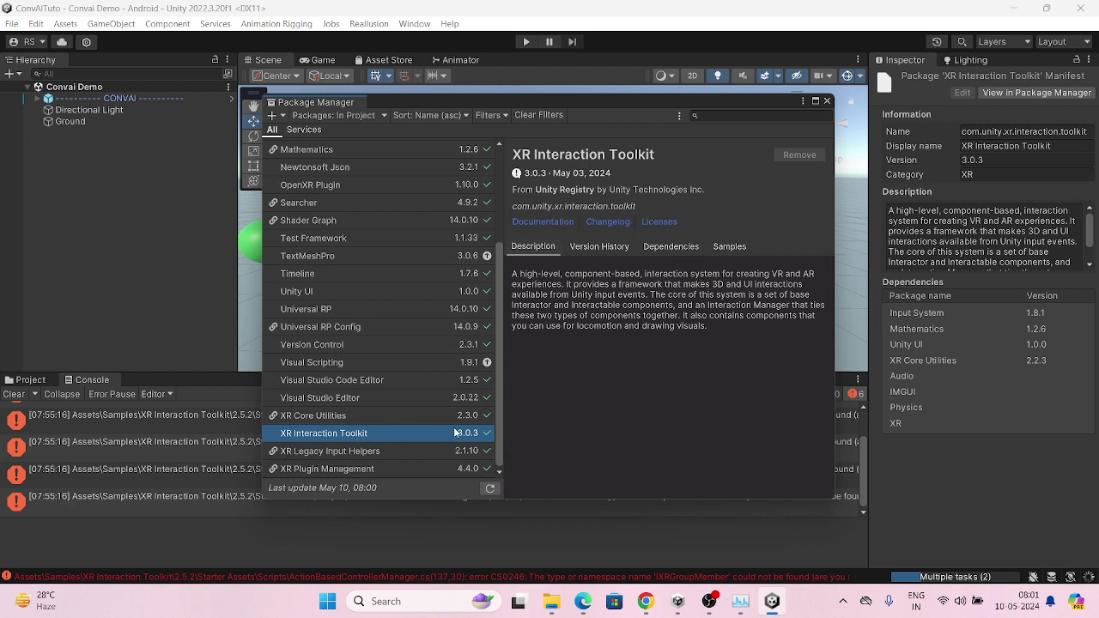
left_click(599, 246)
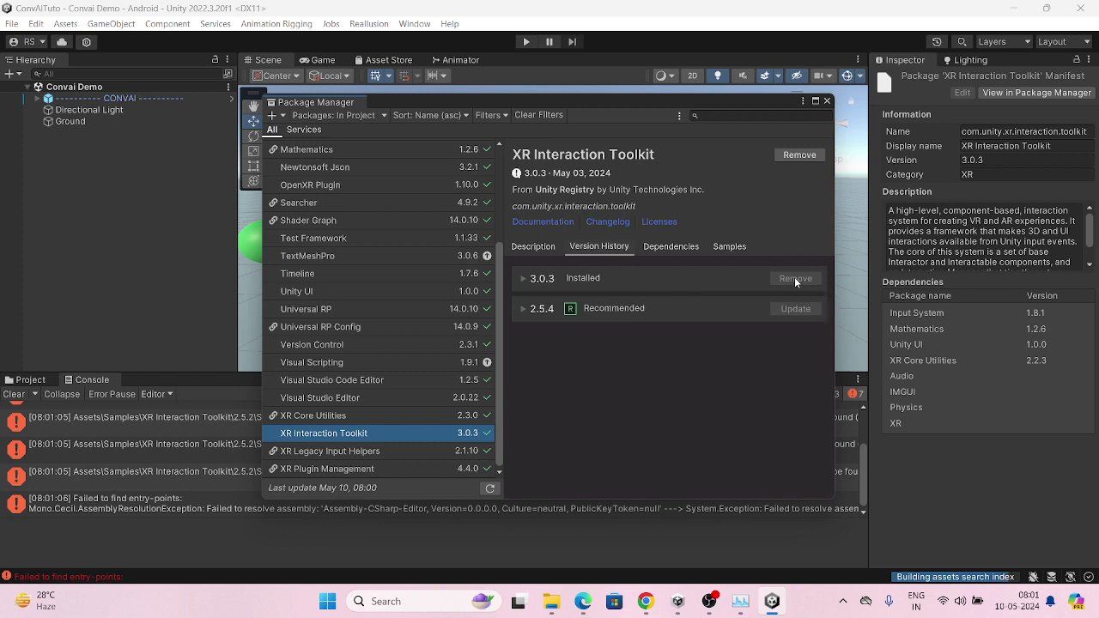
left_click(760, 304)
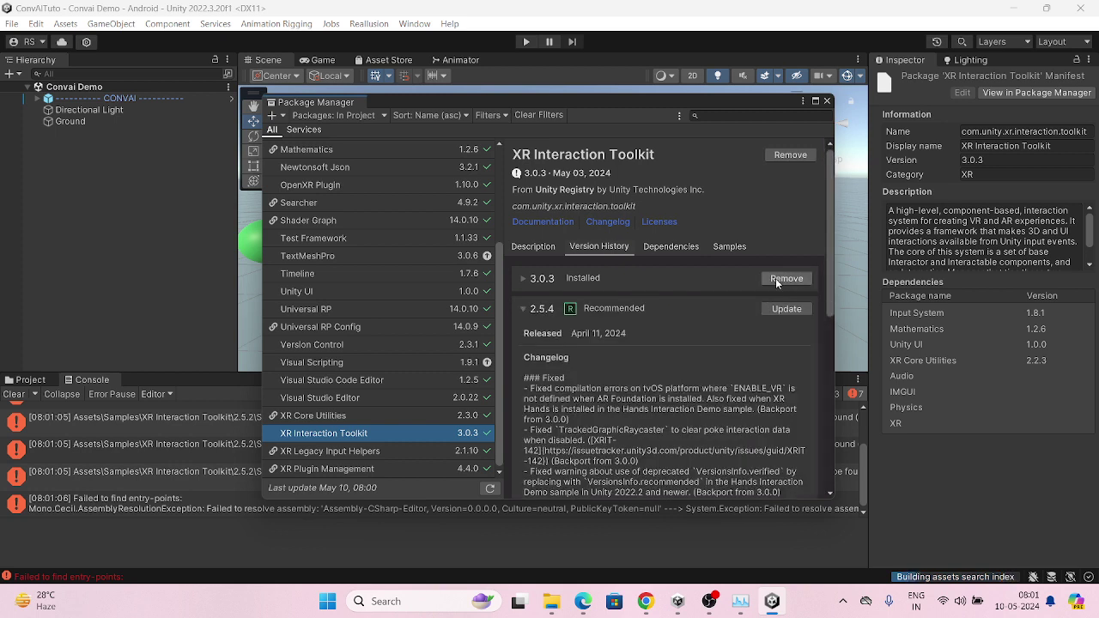
left_click(781, 311)
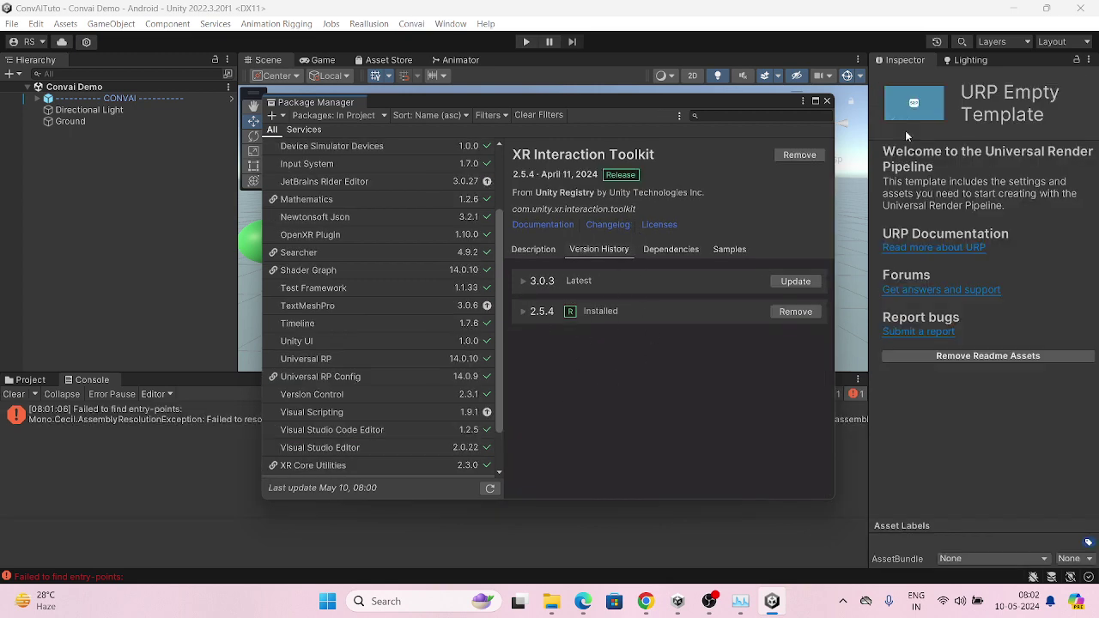
Close Package Manager, clear console errors, and browse the XR Interaction Toolkit 2.5.2 Starter Assets samples
left_click(827, 102)
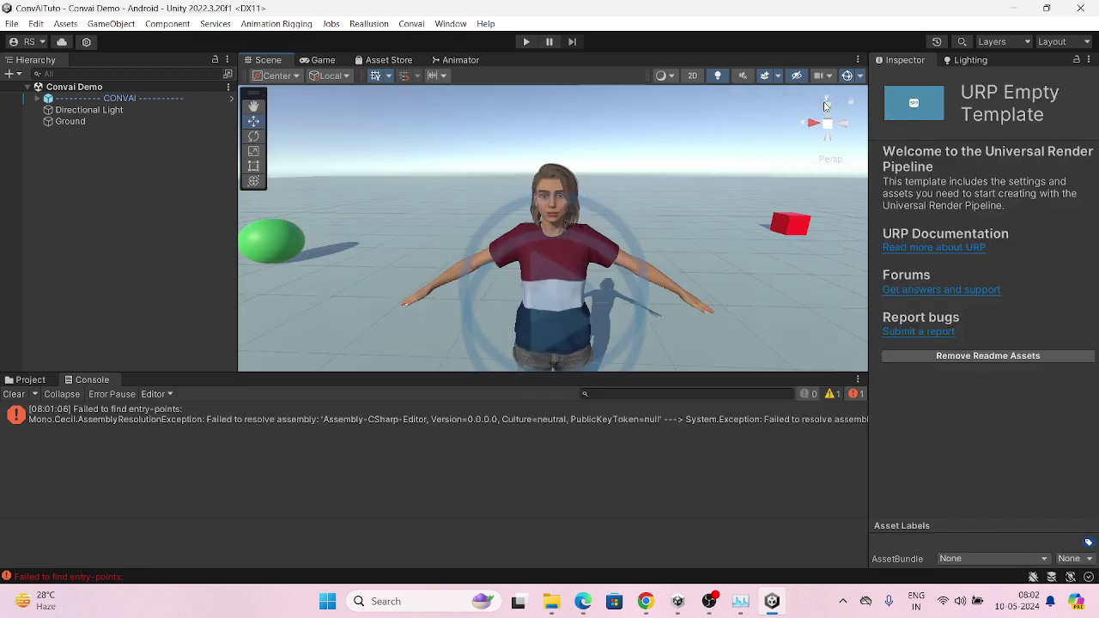
left_click(13, 394)
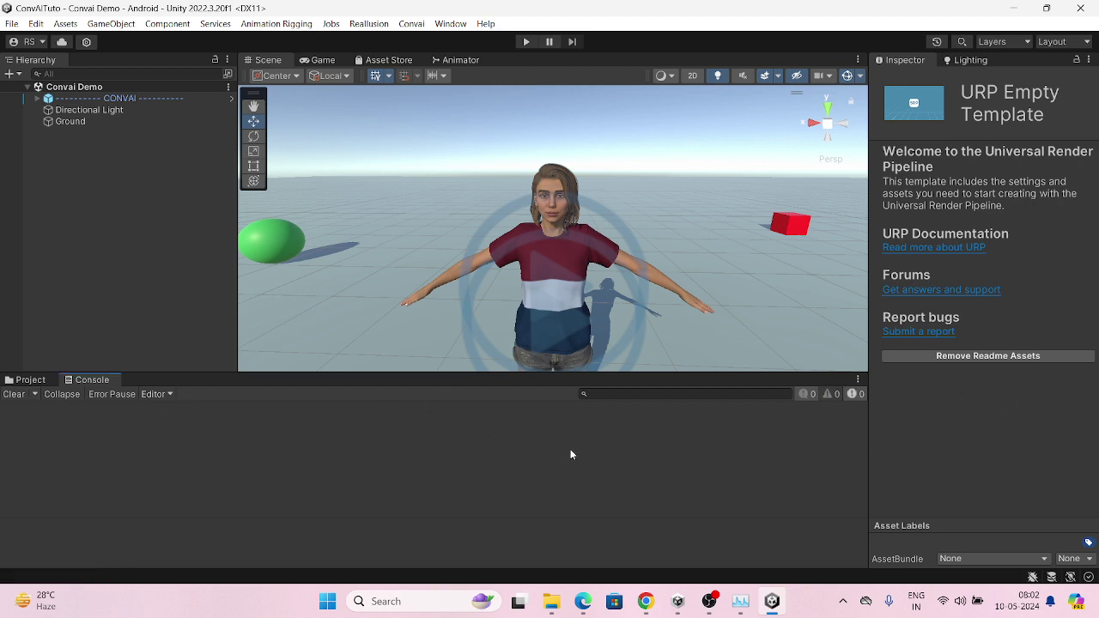
left_click(28, 381)
scroll(108, 465, "down", 1)
left_click(49, 455)
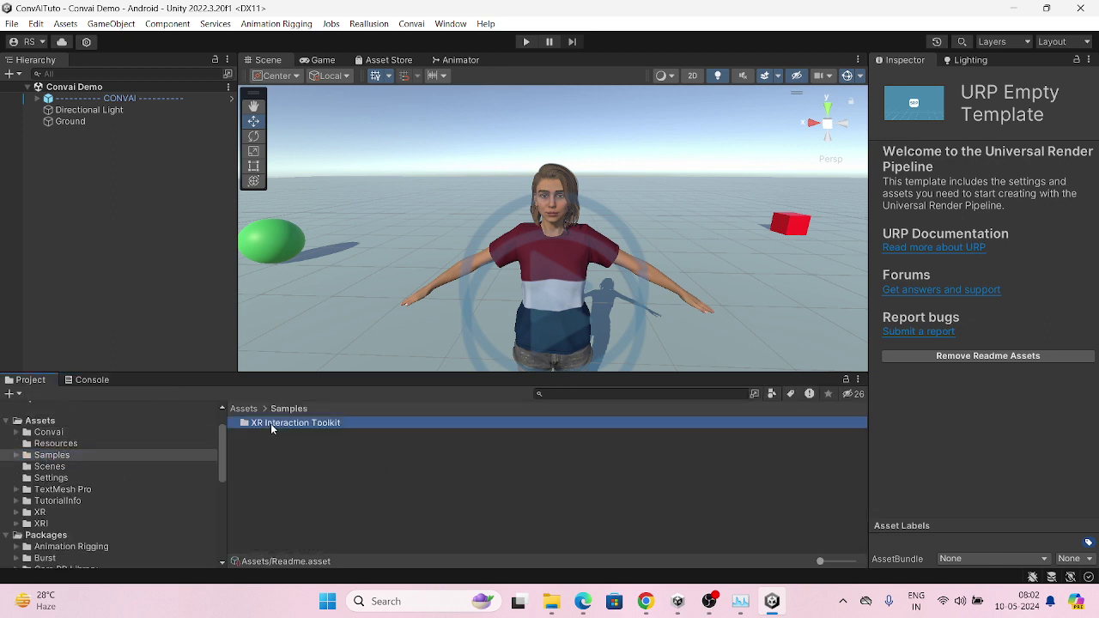
double_click(272, 423)
double_click(271, 423)
left_click(272, 423)
double_click(273, 424)
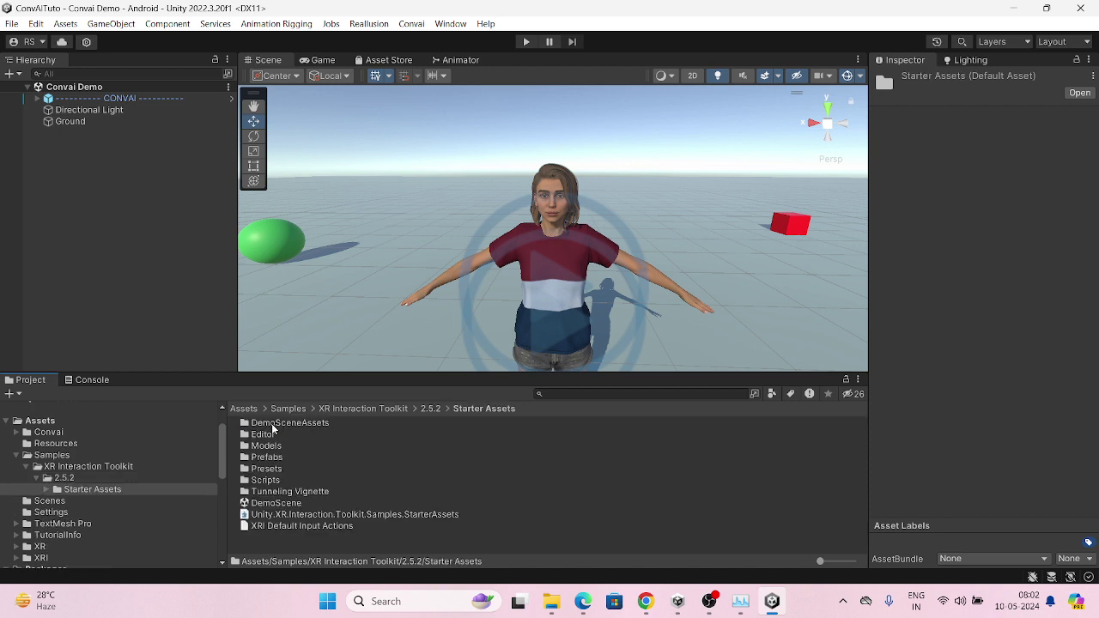
left_click(295, 515)
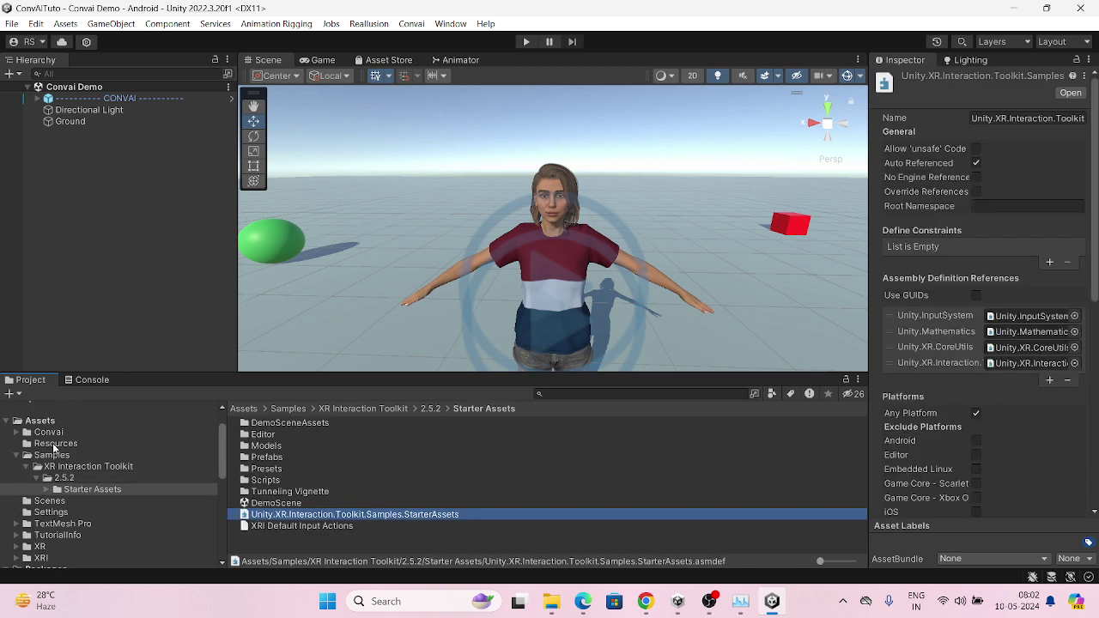
Look through the ConvaiVR Prefabs folder, then open Assets/Scenes/SampleScene
left_click(51, 435)
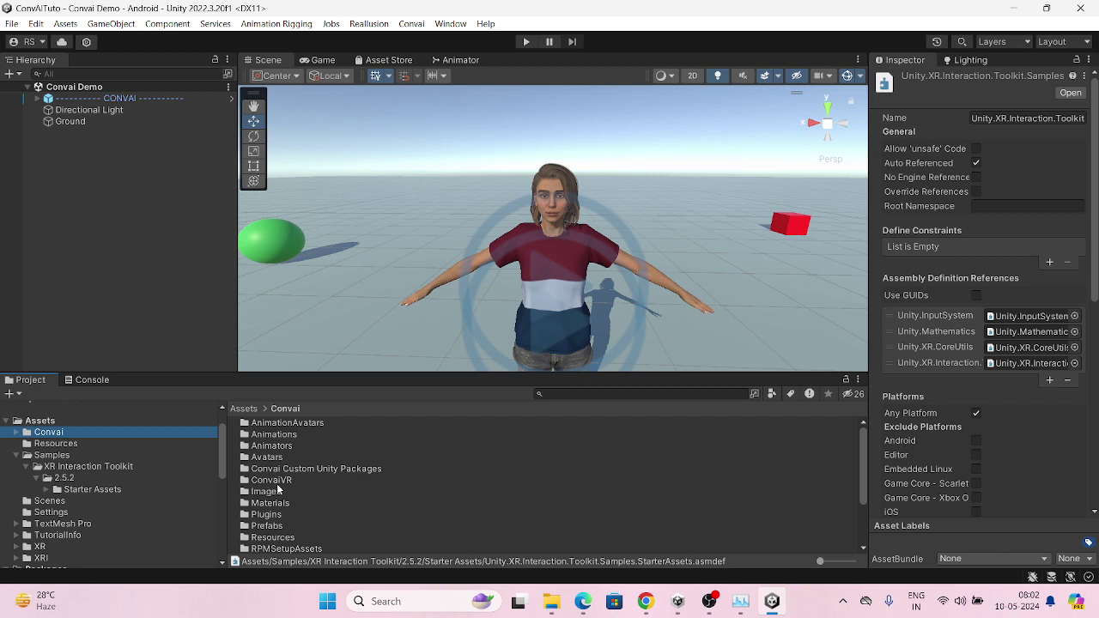
double_click(283, 479)
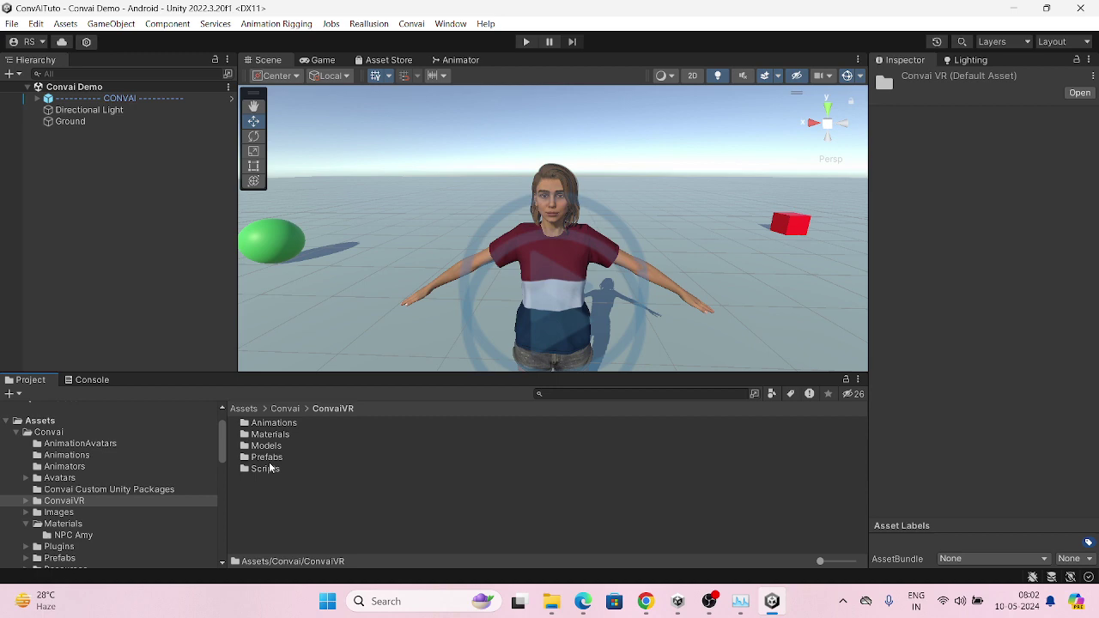
double_click(262, 456)
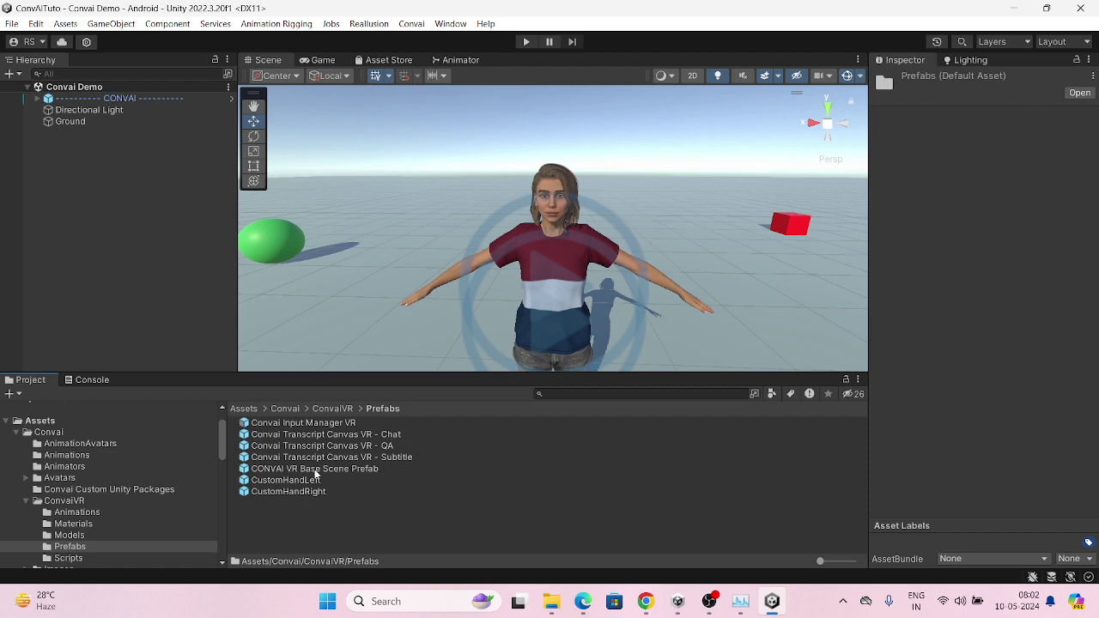
left_click(40, 421)
double_click(274, 480)
left_click(262, 423)
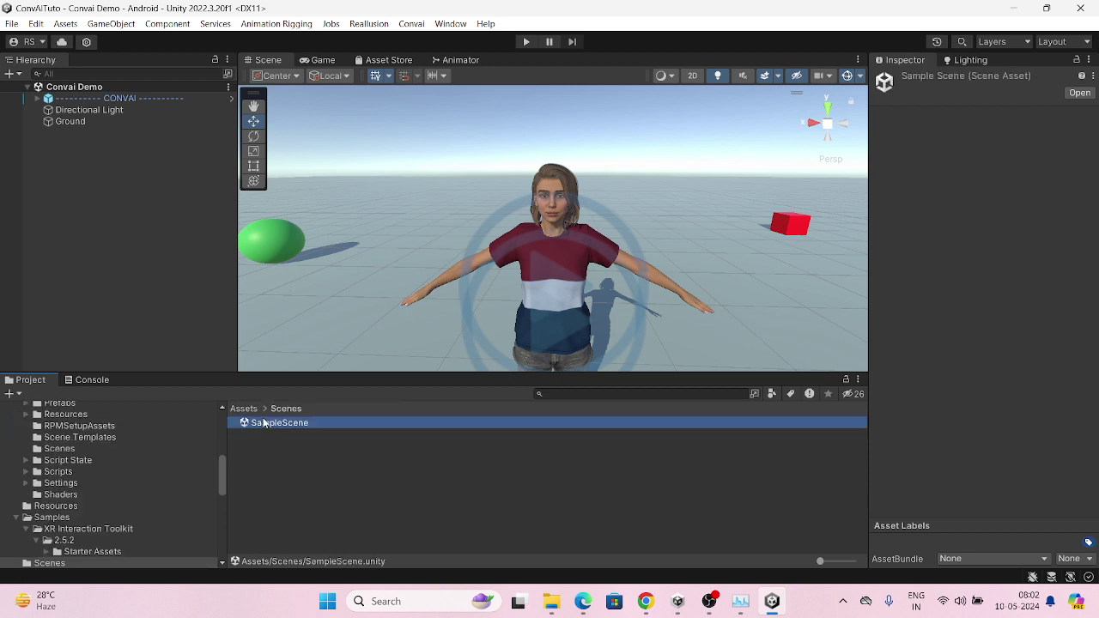
double_click(263, 423)
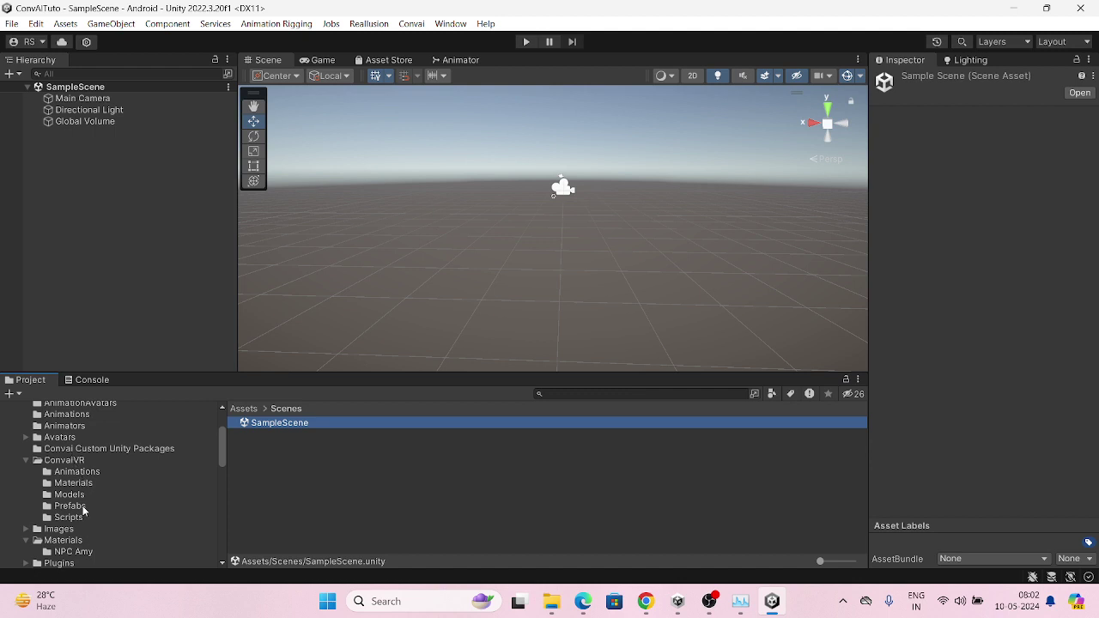
Drag the CONVAI VR Base Scene Prefab into SampleScene and frame it
left_click(84, 508)
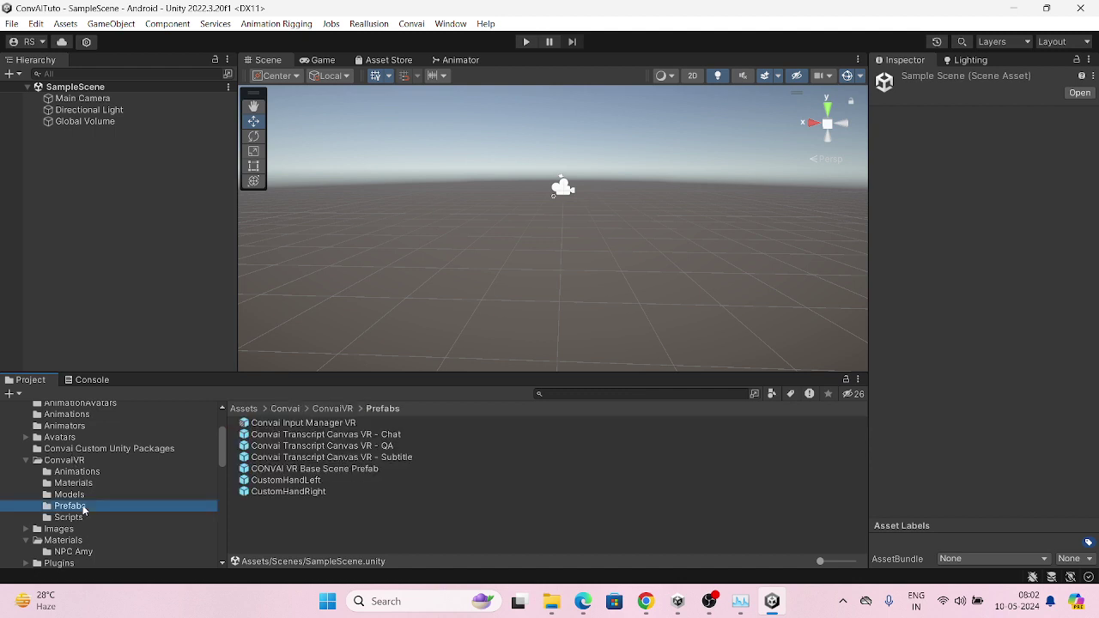
left_click(335, 468)
left_click_drag(157, 268, 155, 267)
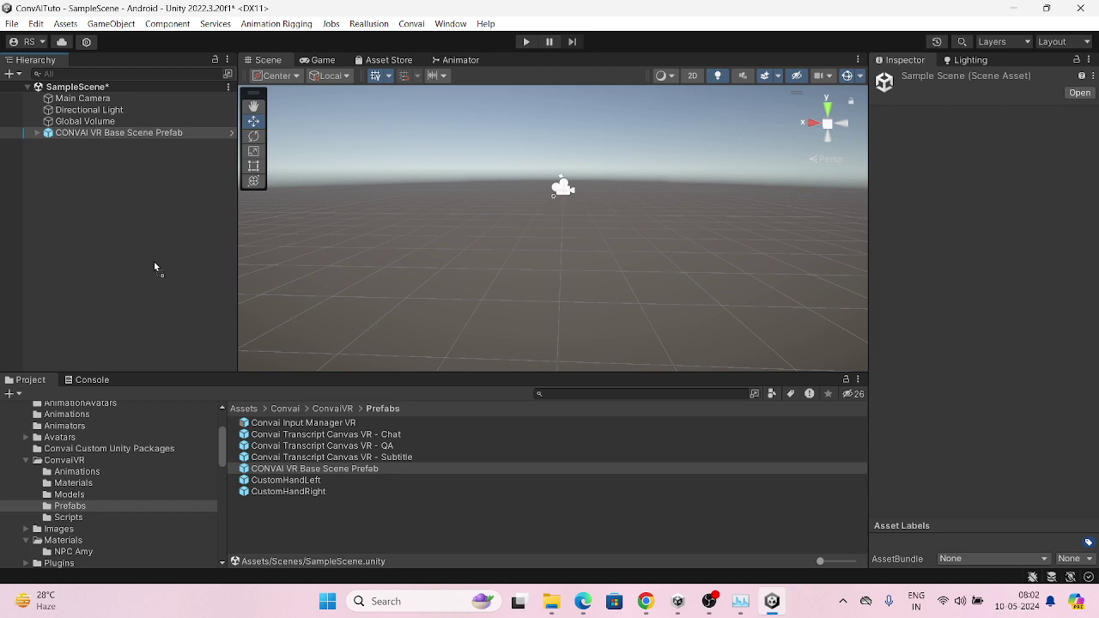
key("f")
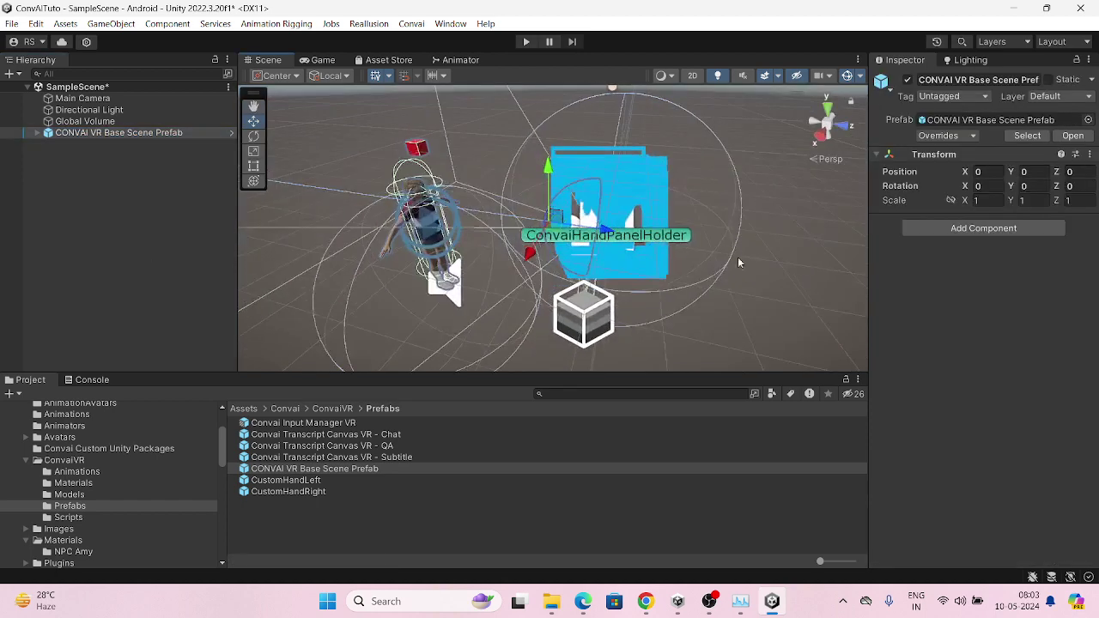
left_click_drag(739, 263, 162, 267, "alt")
left_click(163, 267)
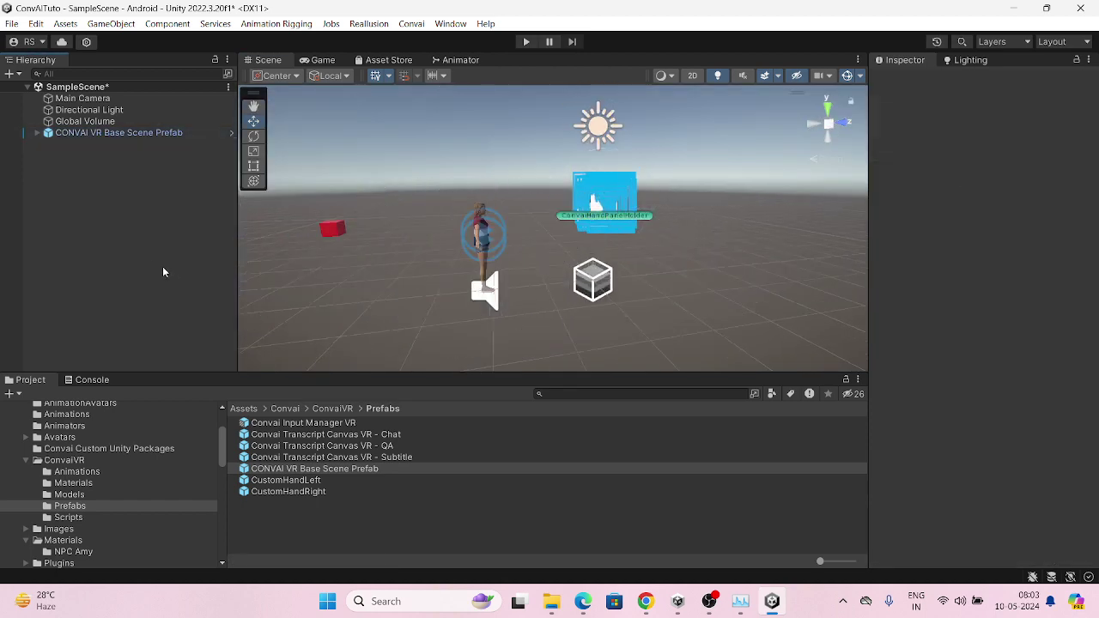
Add a 3D Plane as ground and expand the prefab's children
right_click(163, 272)
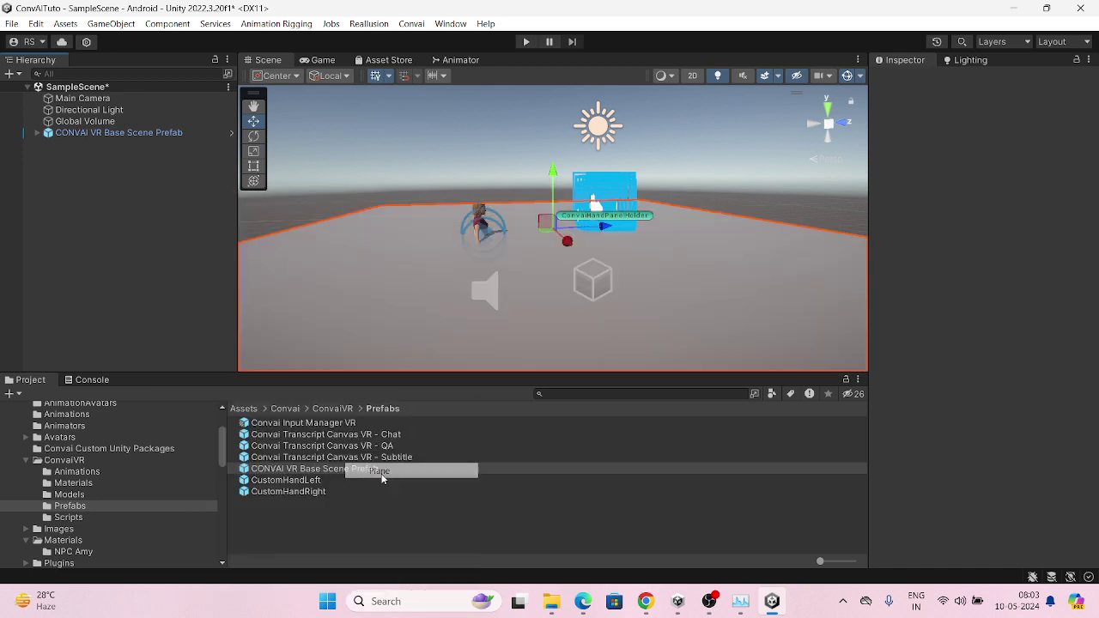
left_click_drag(382, 479, 550, 283)
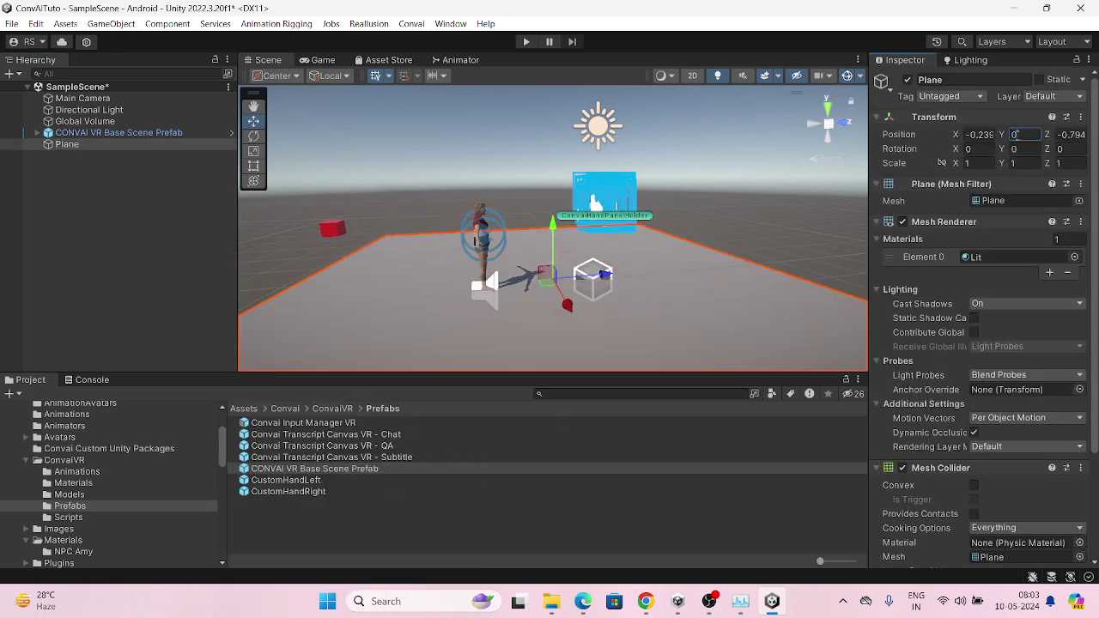
left_click_drag(475, 274, 249, 262)
scroll(551, 171, "up", 3)
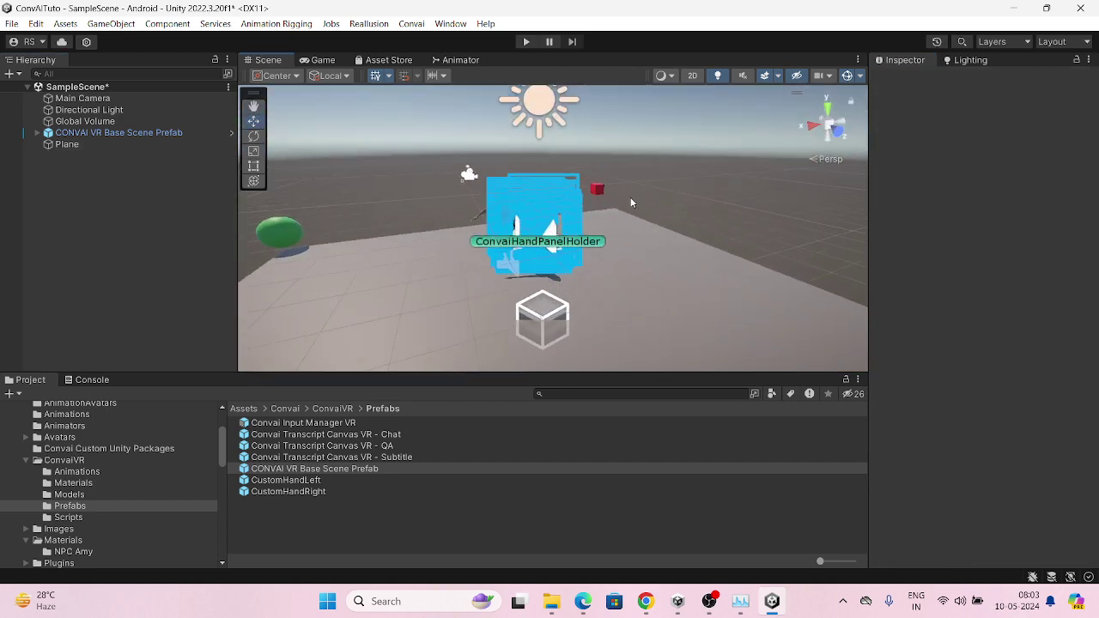
scroll(551, 172, "up", 3)
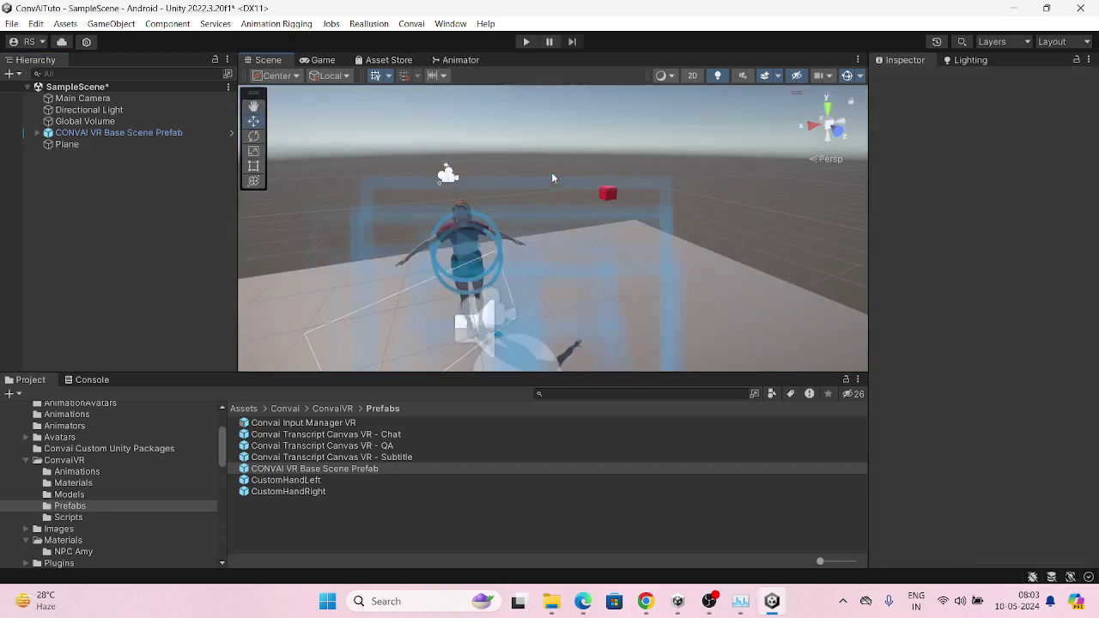
left_click(37, 132)
Inspect the Convai Input Manager VR, NPC Amelia and Convai VR Player objects
left_click(112, 145)
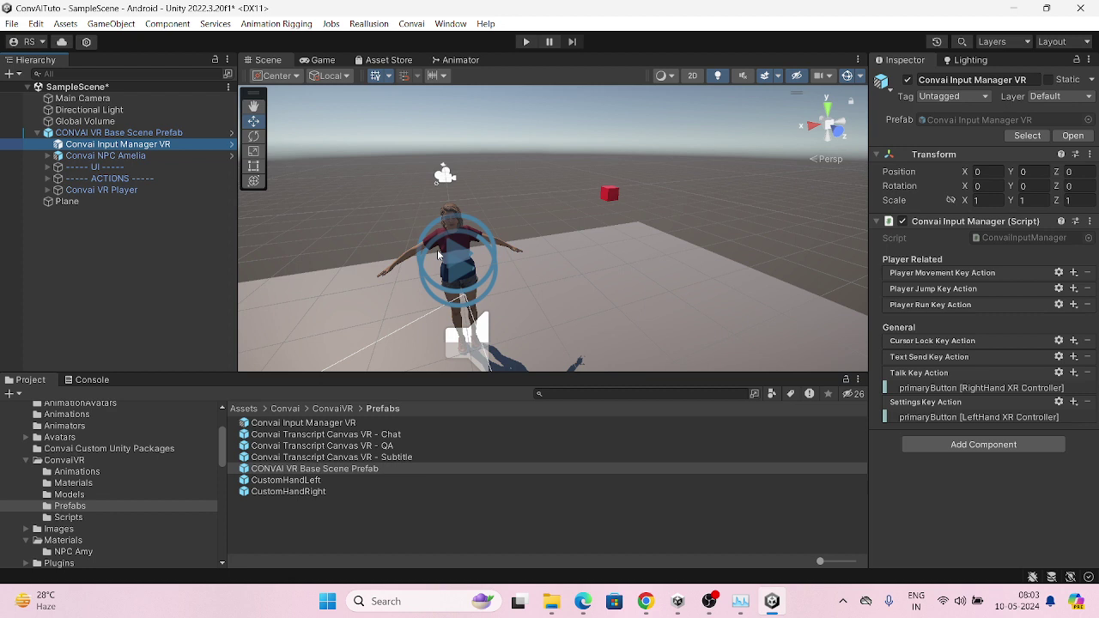
left_click(83, 156)
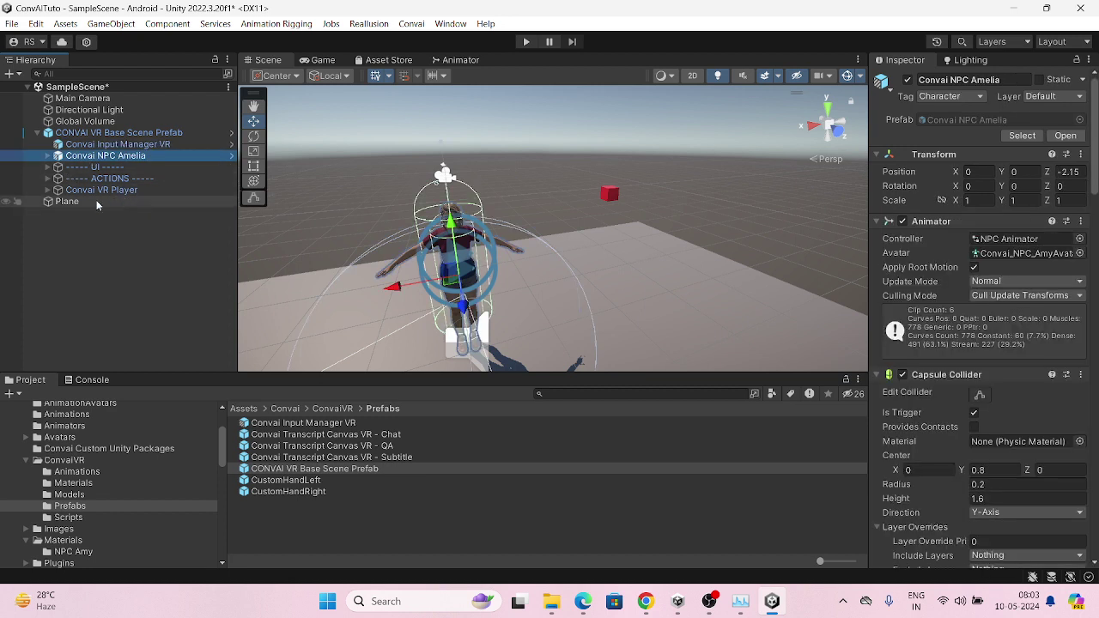
left_click(78, 189)
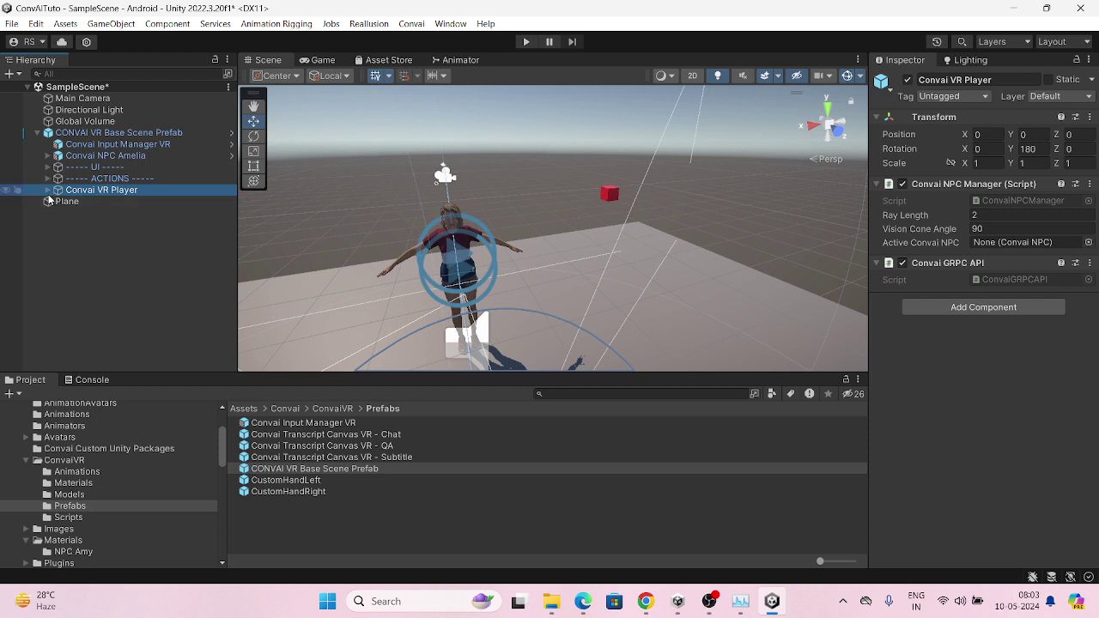
Expand XR Interaction Setup and inspect XR Interaction Manager and the EventSystem's input settings
left_click(48, 190)
left_click(96, 203)
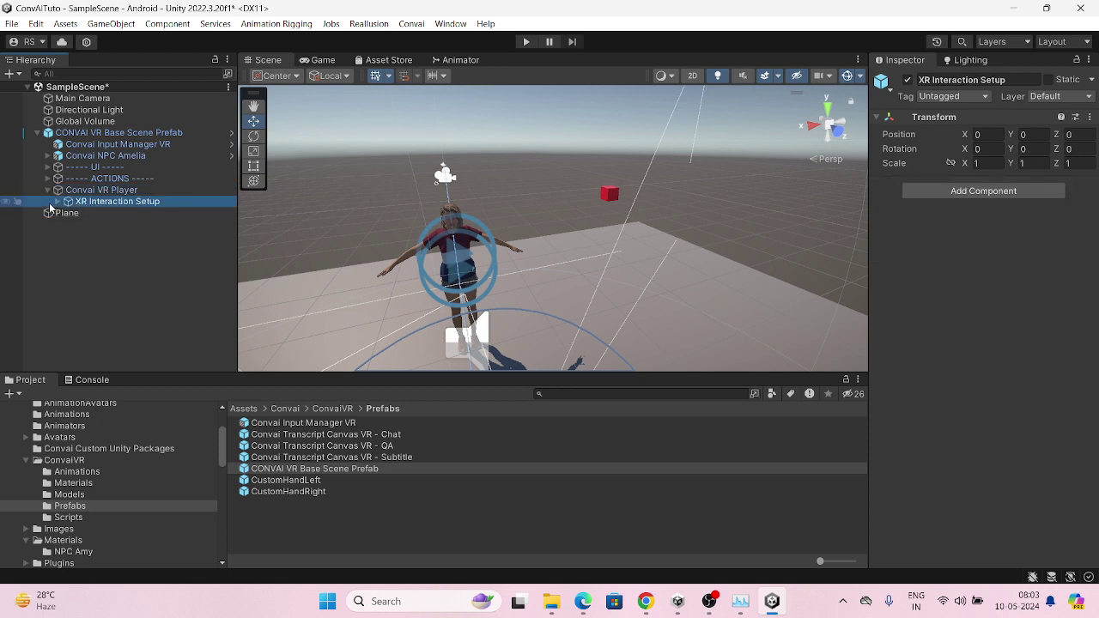
left_click(56, 202)
left_click(129, 224)
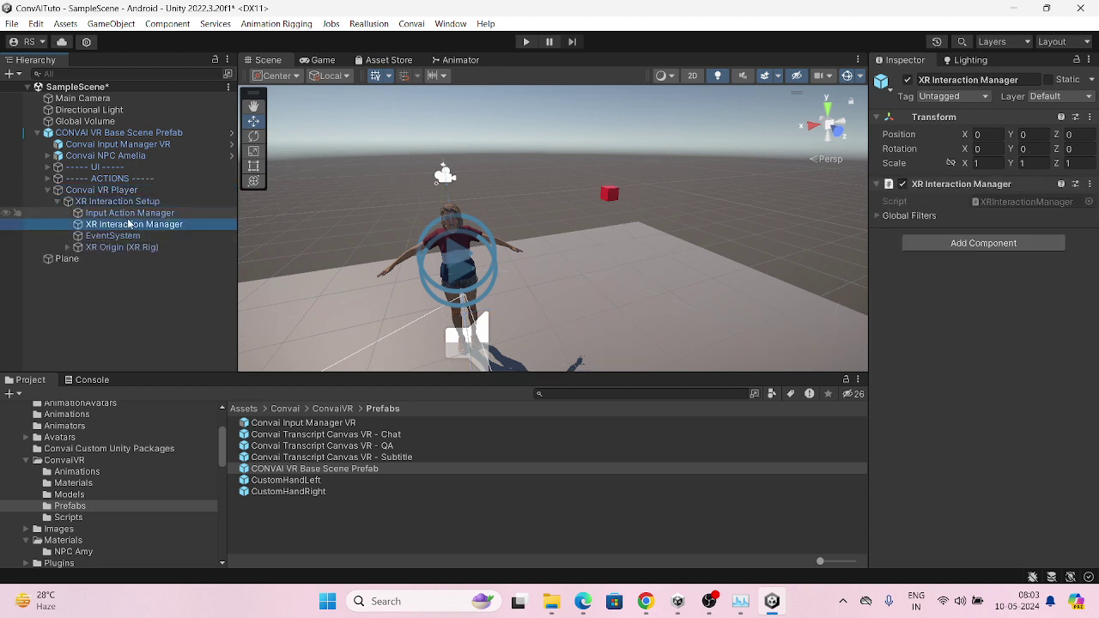
left_click(125, 213)
left_click(124, 235)
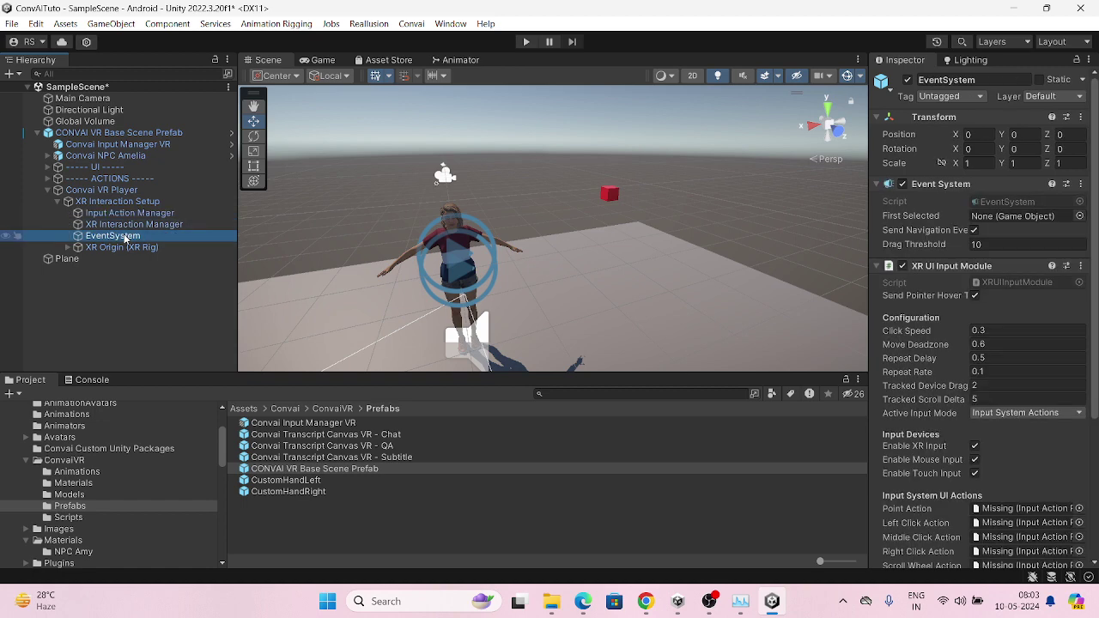
Confirm Android in Build Settings, then browse to Assets/Convai/Scenes
key("ctrl+shift+b")
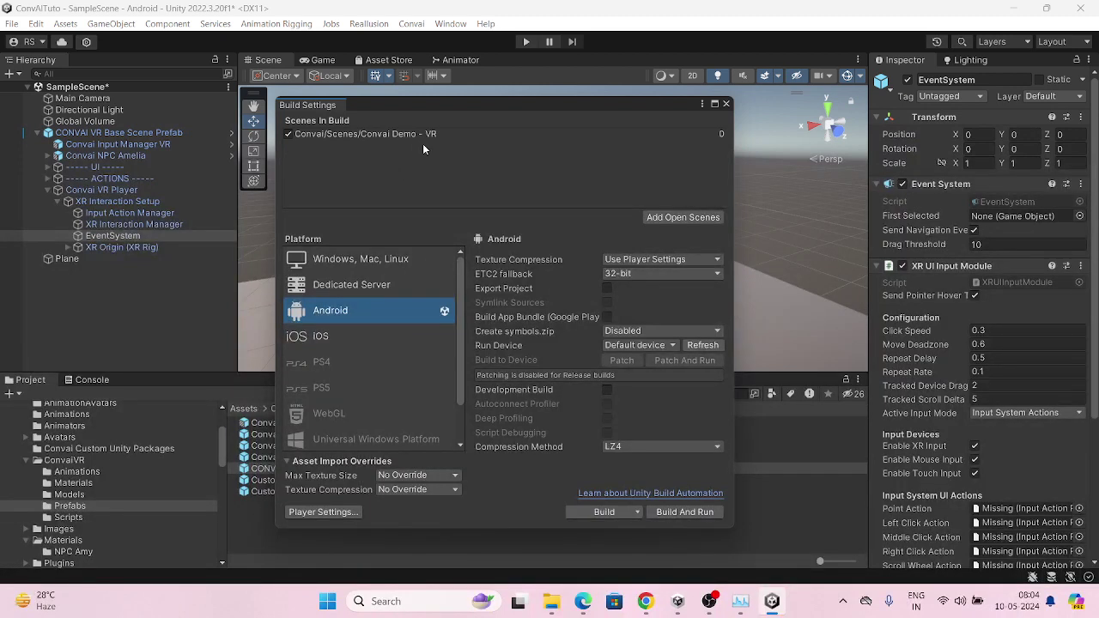
left_click(726, 103)
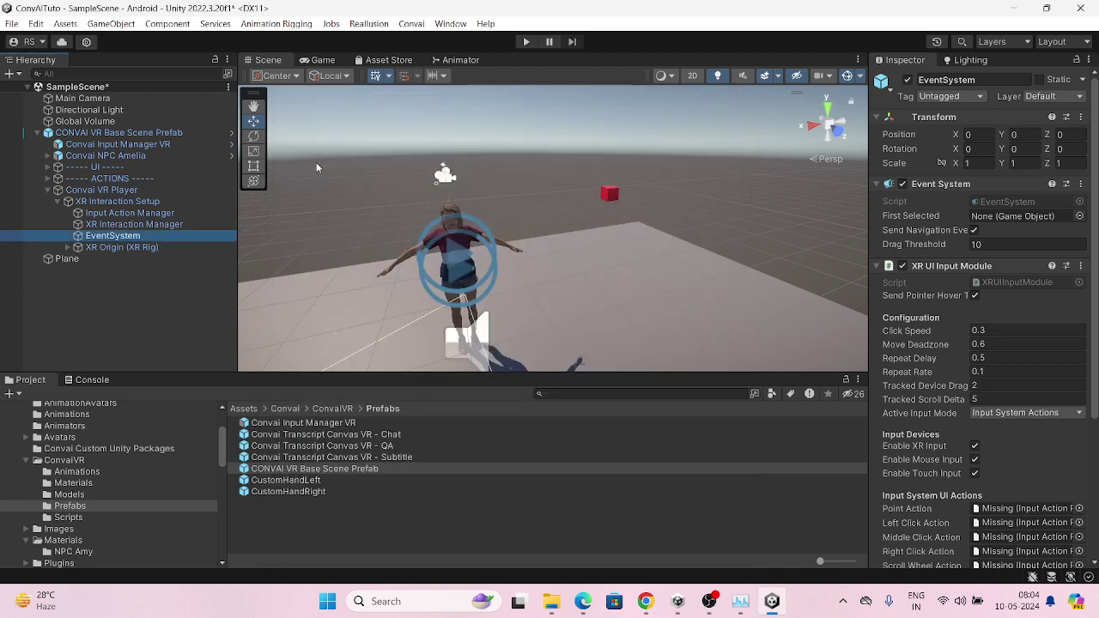
left_click(77, 463)
scroll(77, 465, "up", 3)
left_click(47, 477)
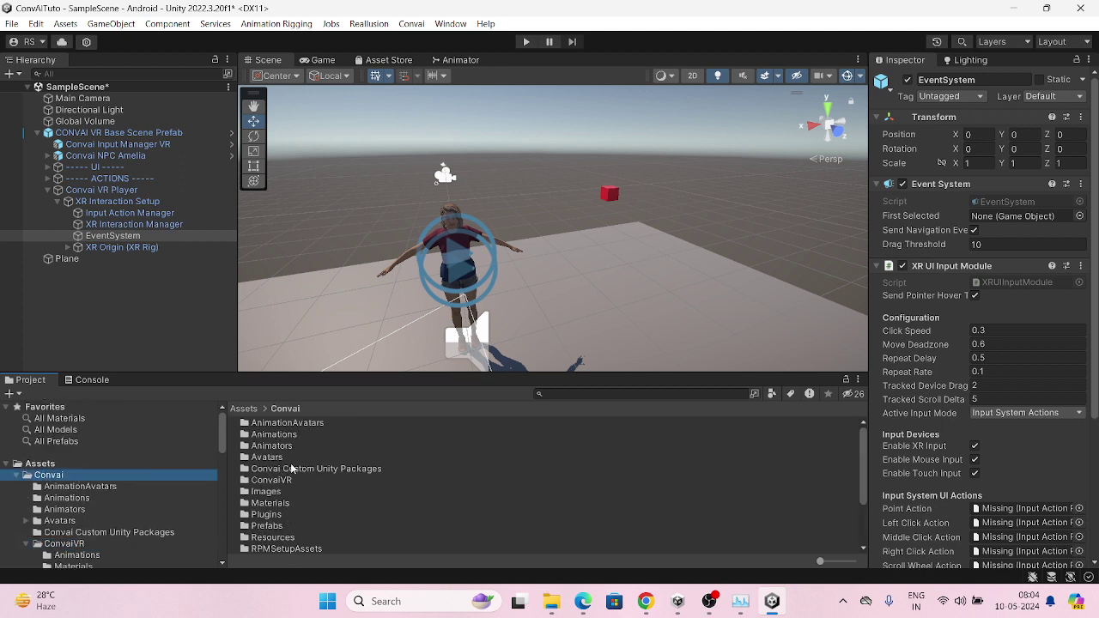
scroll(314, 497, "down", 2)
double_click(263, 524)
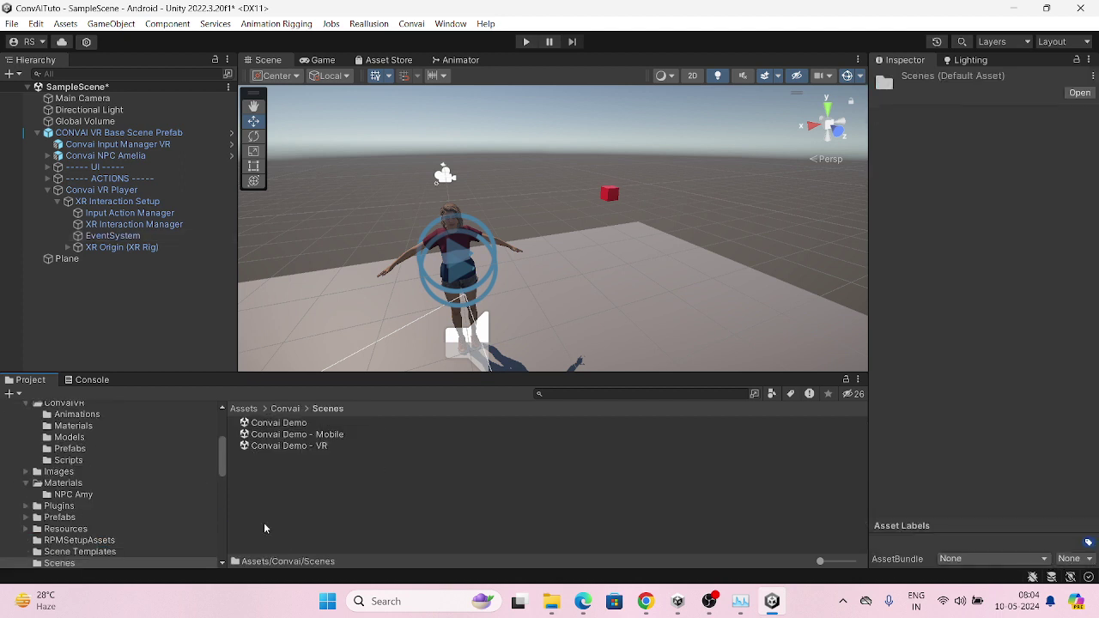
Open Convai Demo - VR past the save prompt, recheck Build Settings, and show ConvaiVR Prefabs
double_click(315, 446)
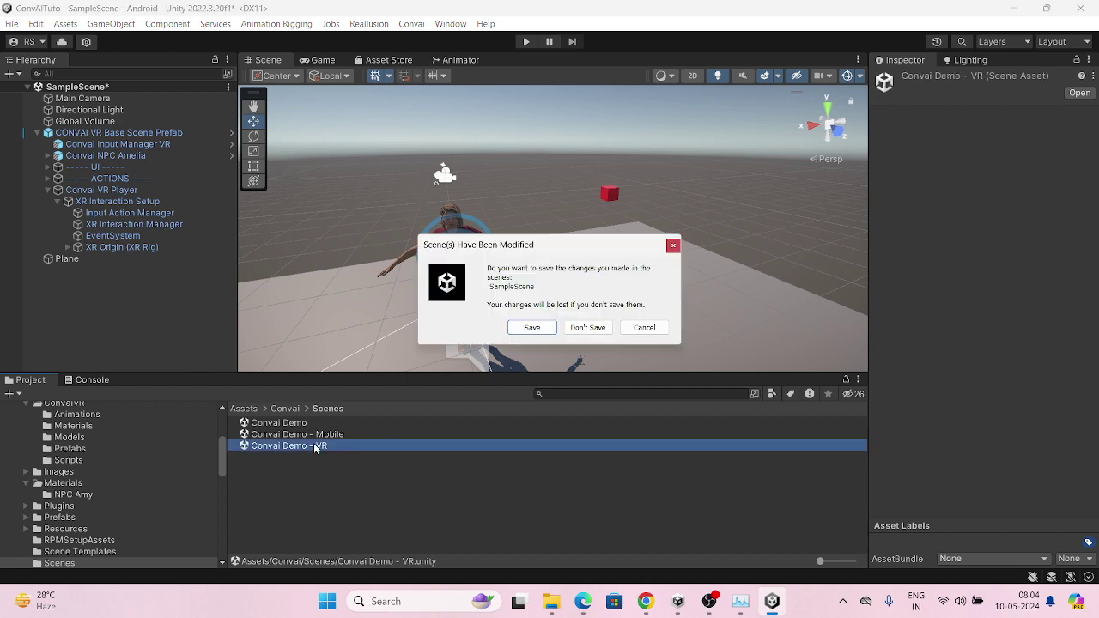
left_click(588, 327)
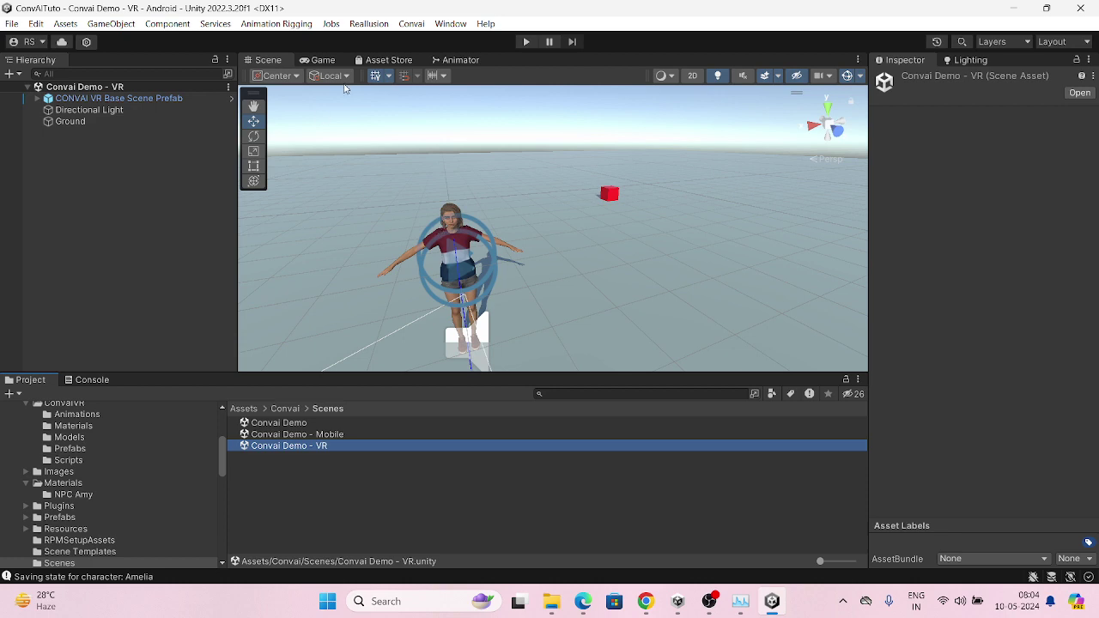
key("ctrl+shift+b")
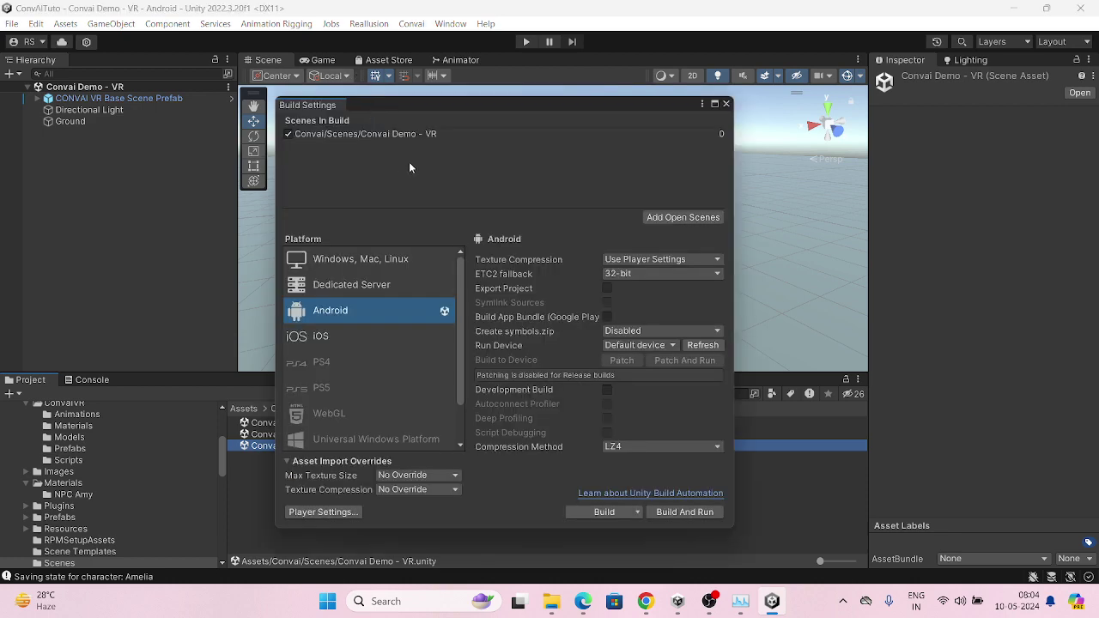
left_click(726, 103)
scroll(94, 508, "up", 3)
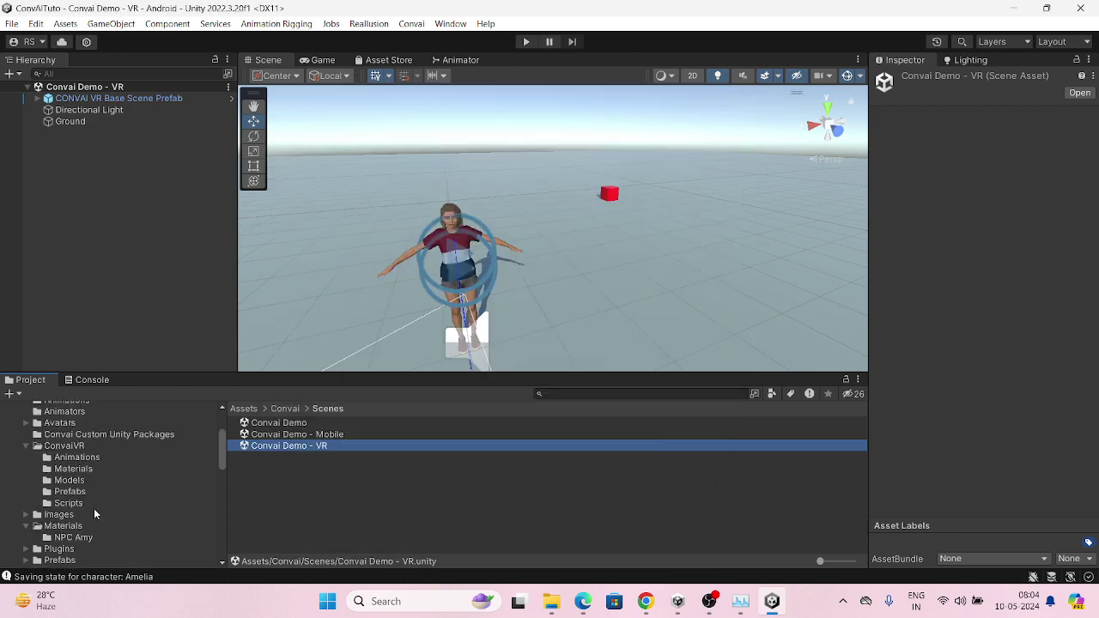
left_click(70, 491)
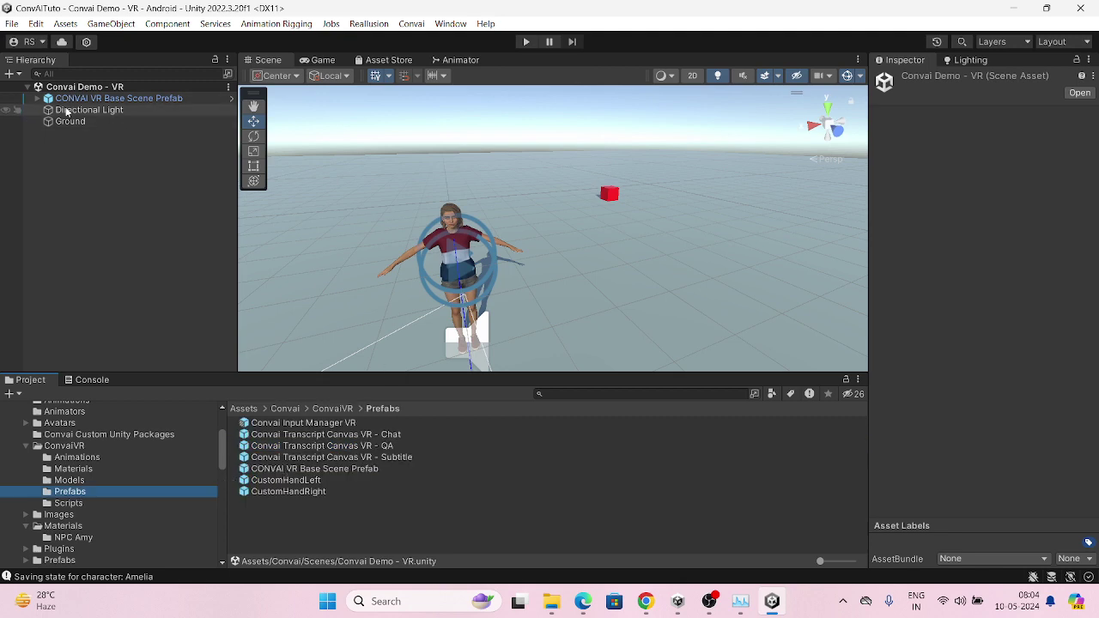
Go back to Chrome and show the Nested Mango channel's Shorts tab
left_click(645, 601)
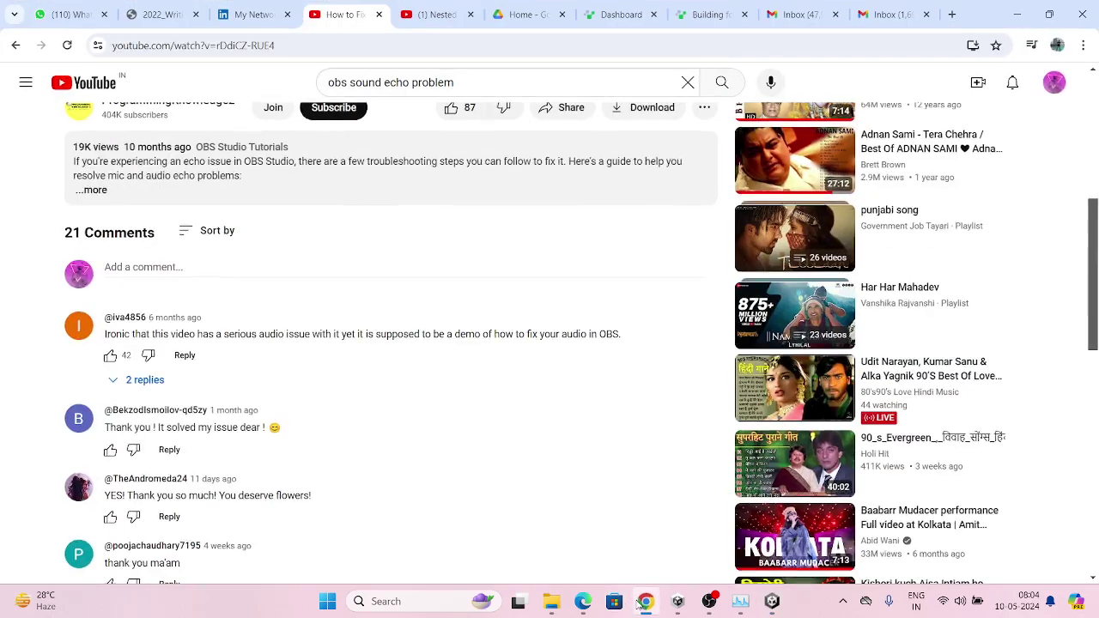
left_click(645, 601)
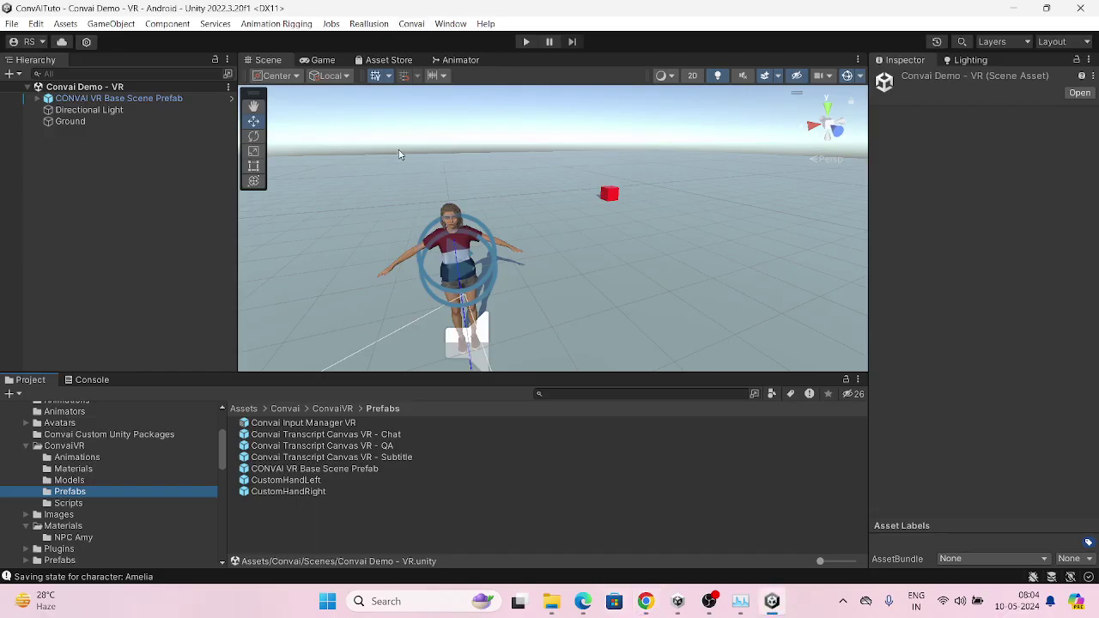
left_click(645, 601)
scroll(540, 253, "up", 5)
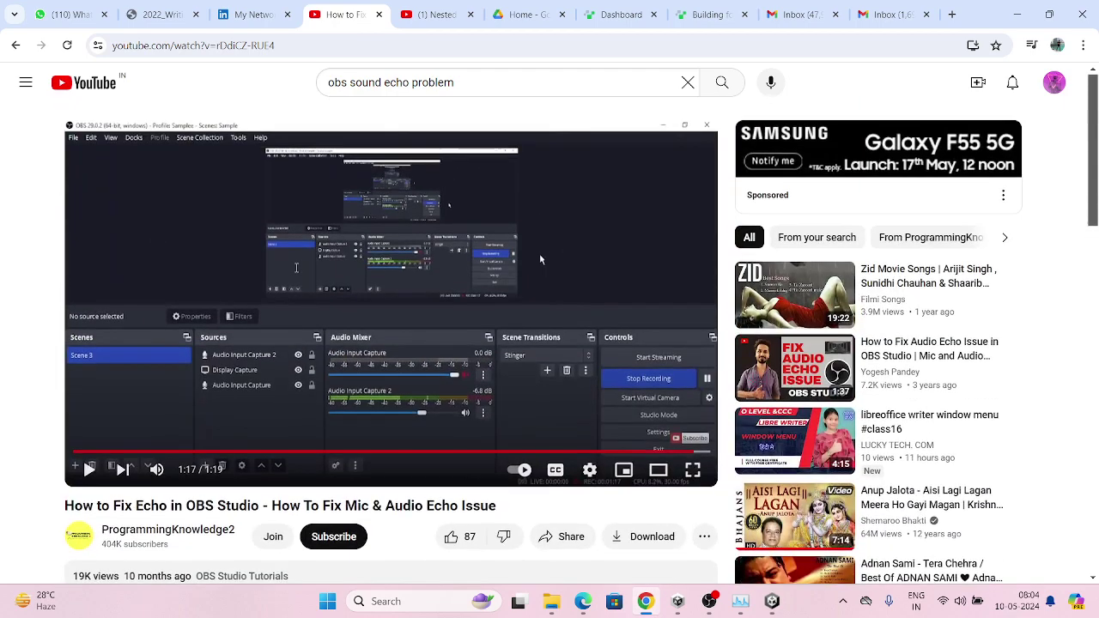
left_click(429, 14)
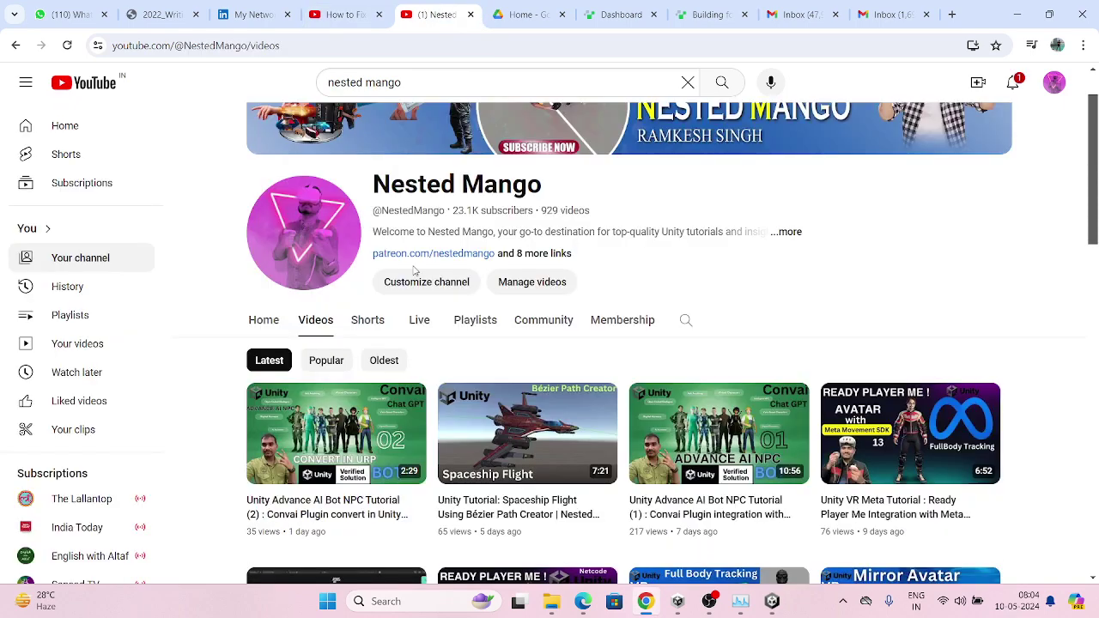
left_click(375, 322)
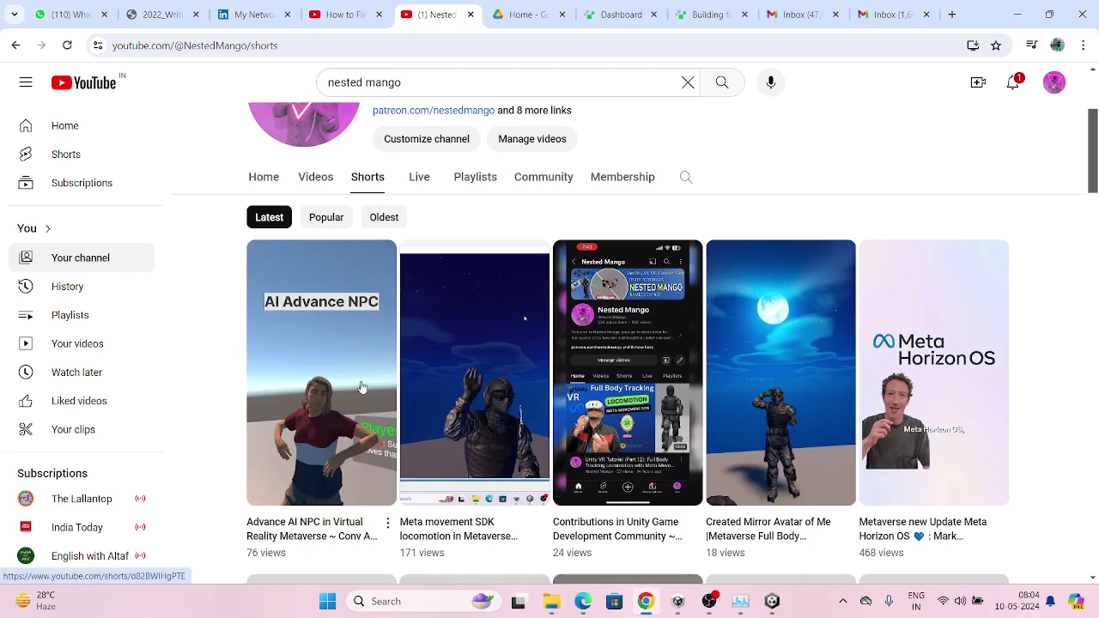
Watch the Advance AI NPC in Virtual Reality Short, pausing it at the end, then return to Unity
left_click(314, 379)
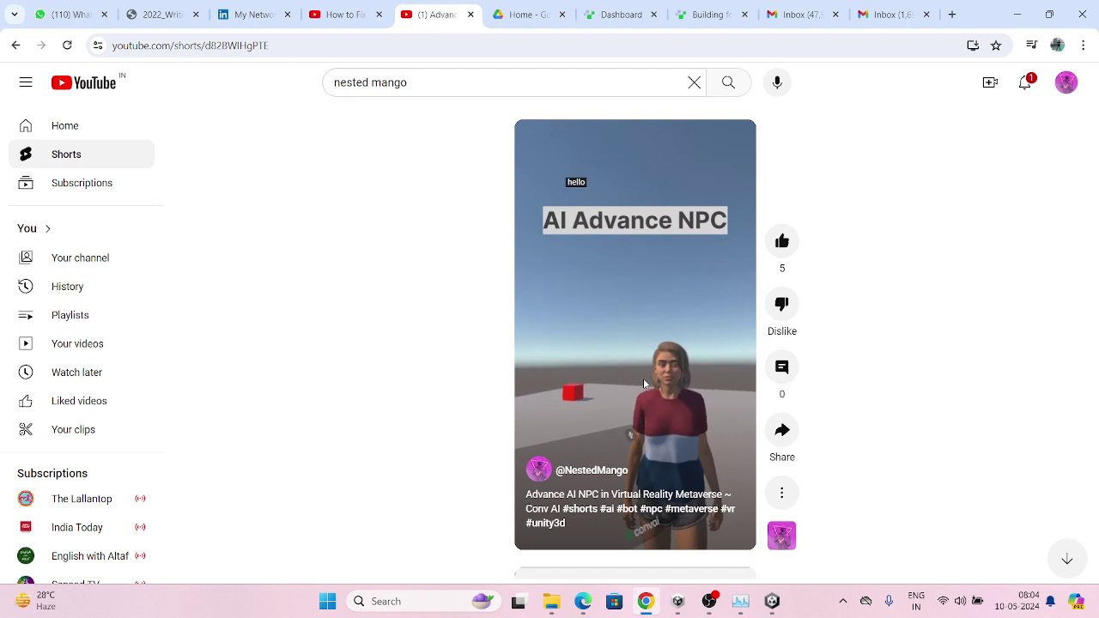
left_click(645, 383)
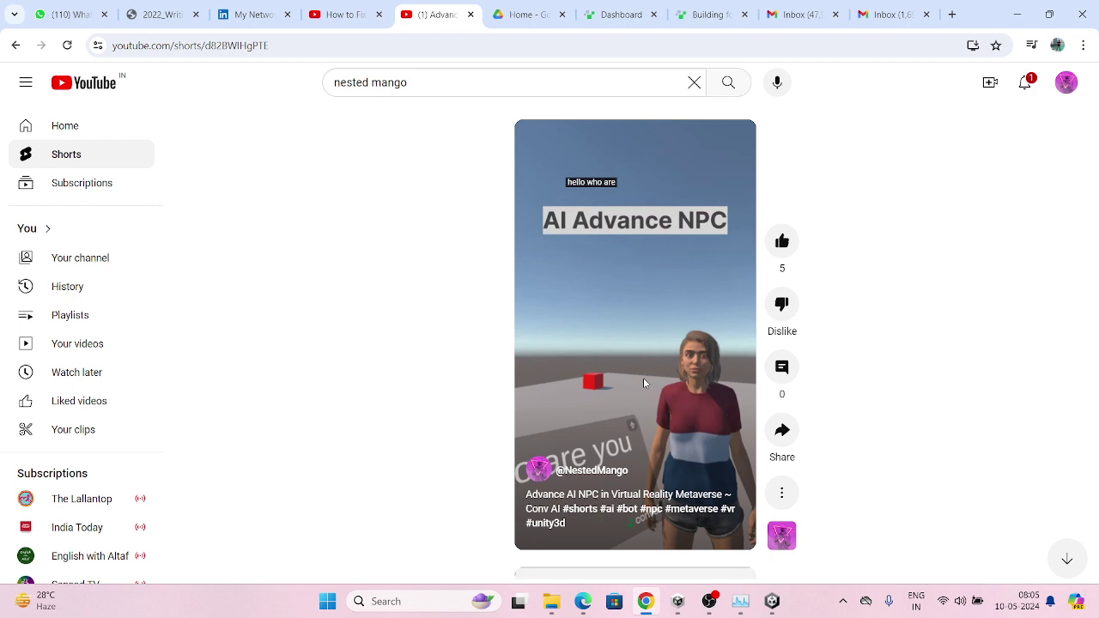
left_click(645, 384)
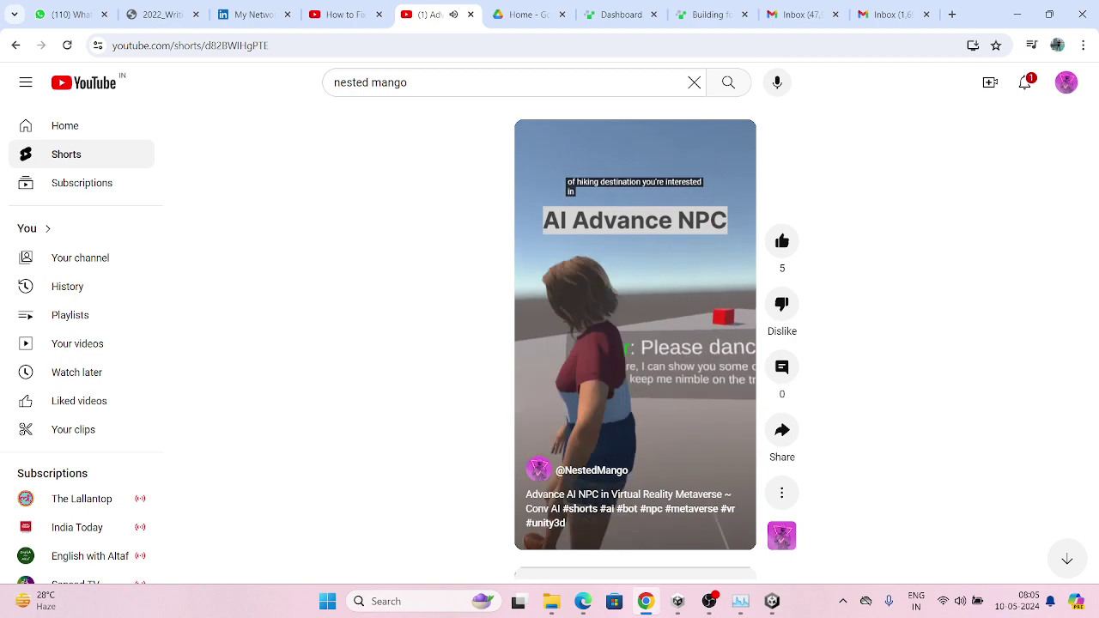
left_click(603, 414)
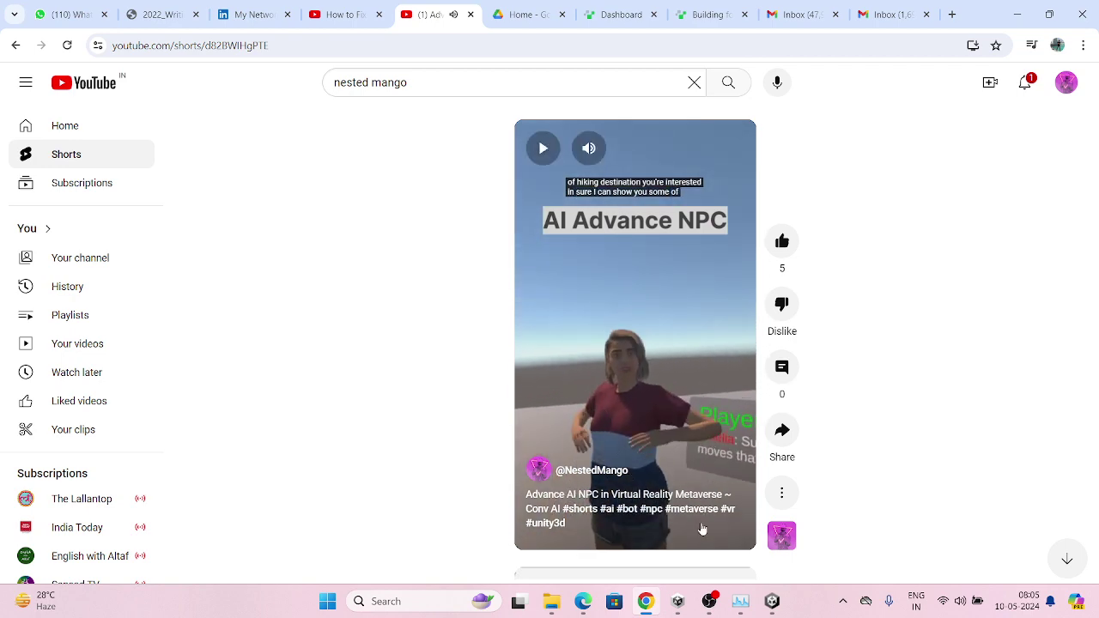
key("alt+Tab")
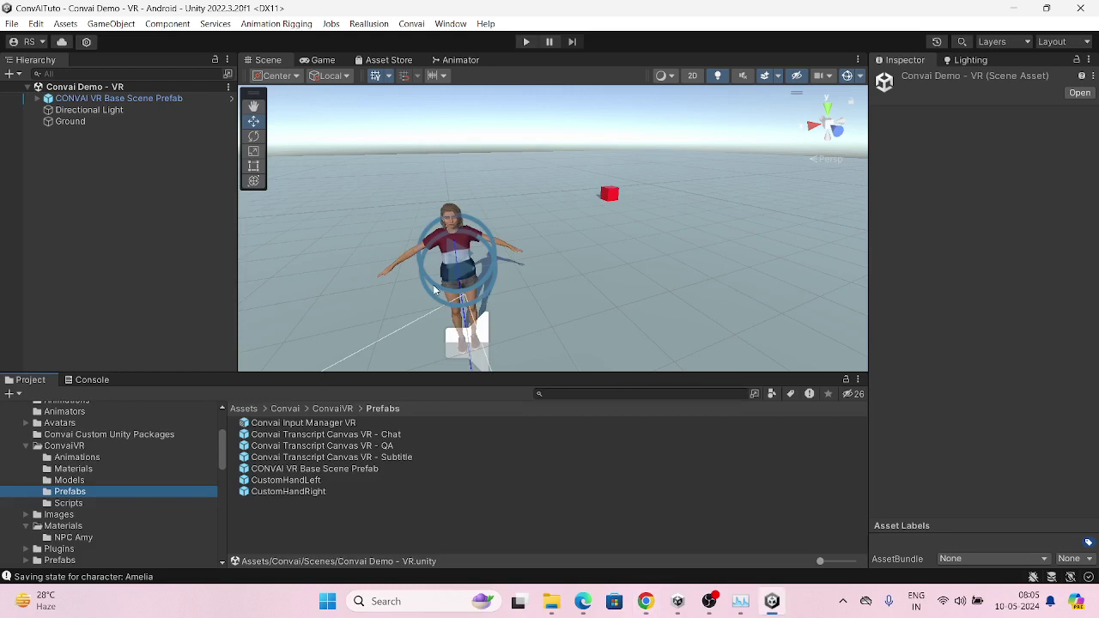
Select and expand the CONVAI VR Base Scene Prefab to show Amelia, UI, ACTIONS and Convai VR Player
right_click_drag(446, 208, 368, 179)
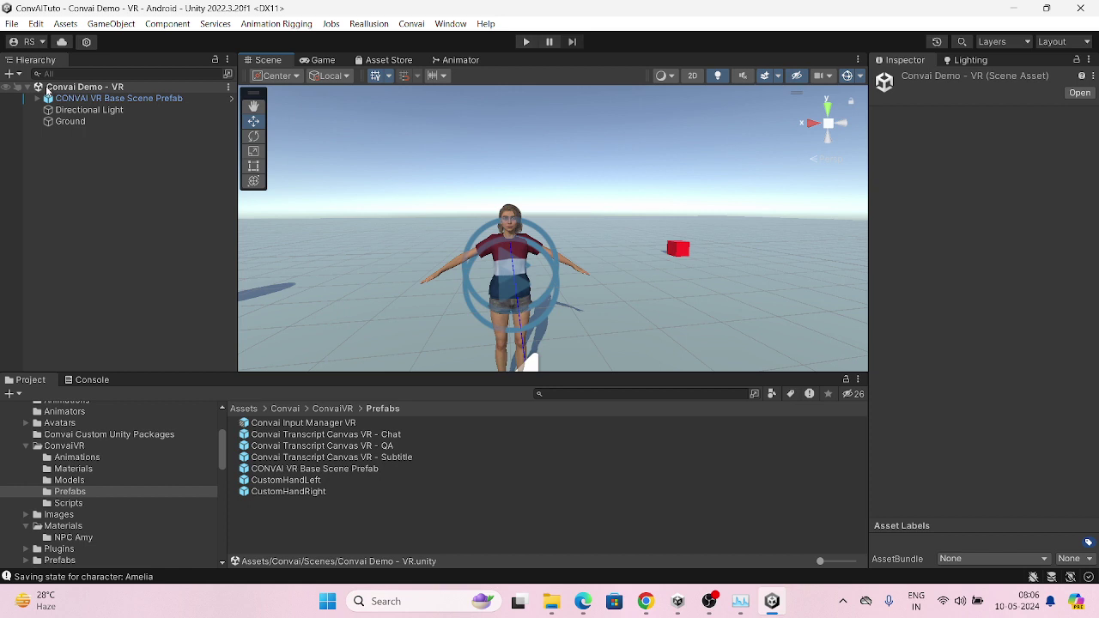
left_click(32, 100)
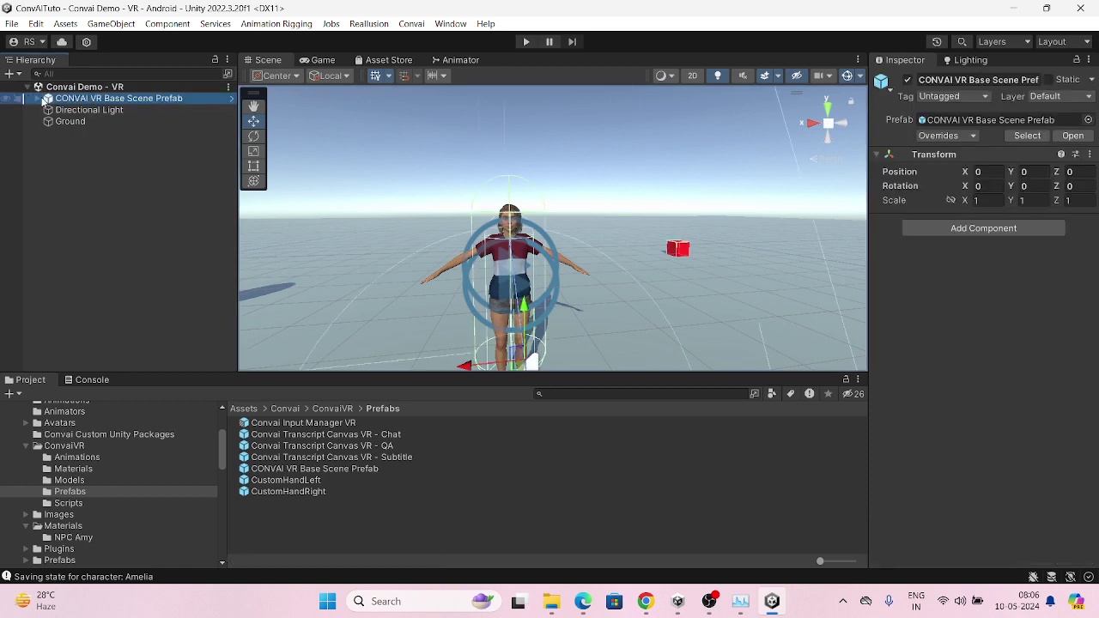
left_click(39, 98)
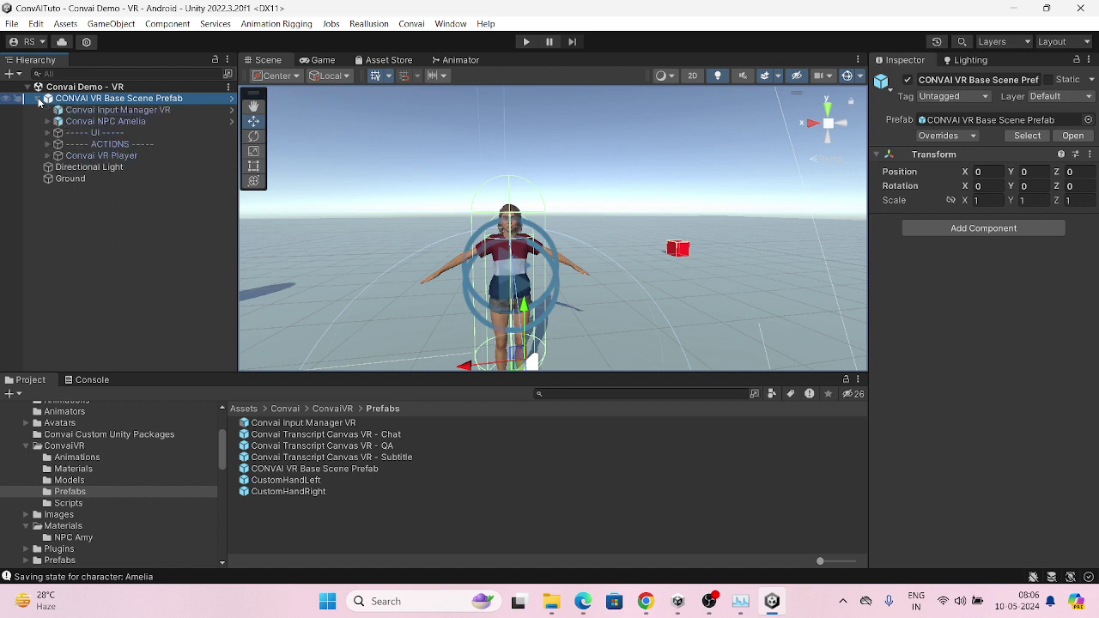